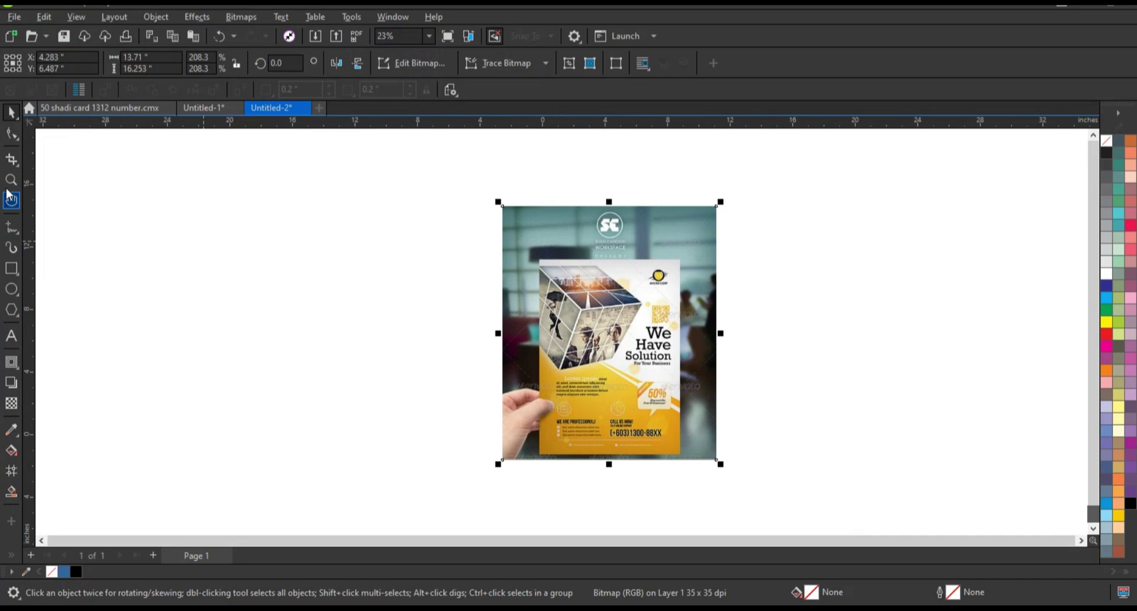
# Draw a hexagon on the left of the page with a 3.0 pt outline.
pyautogui.click(11, 180)
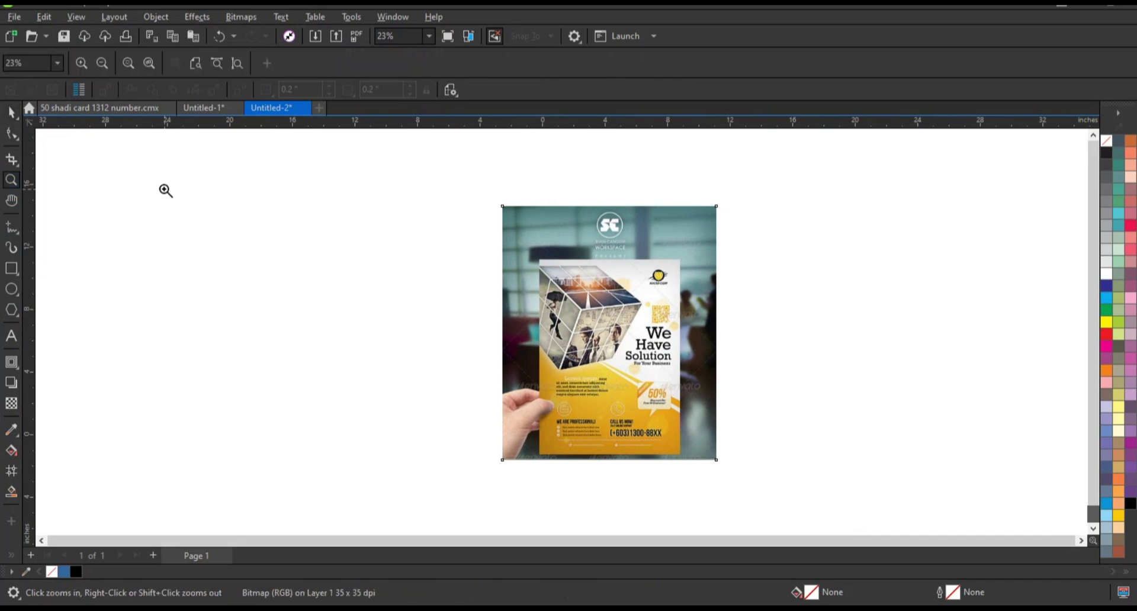
pyautogui.scroll(1, 537, 418)
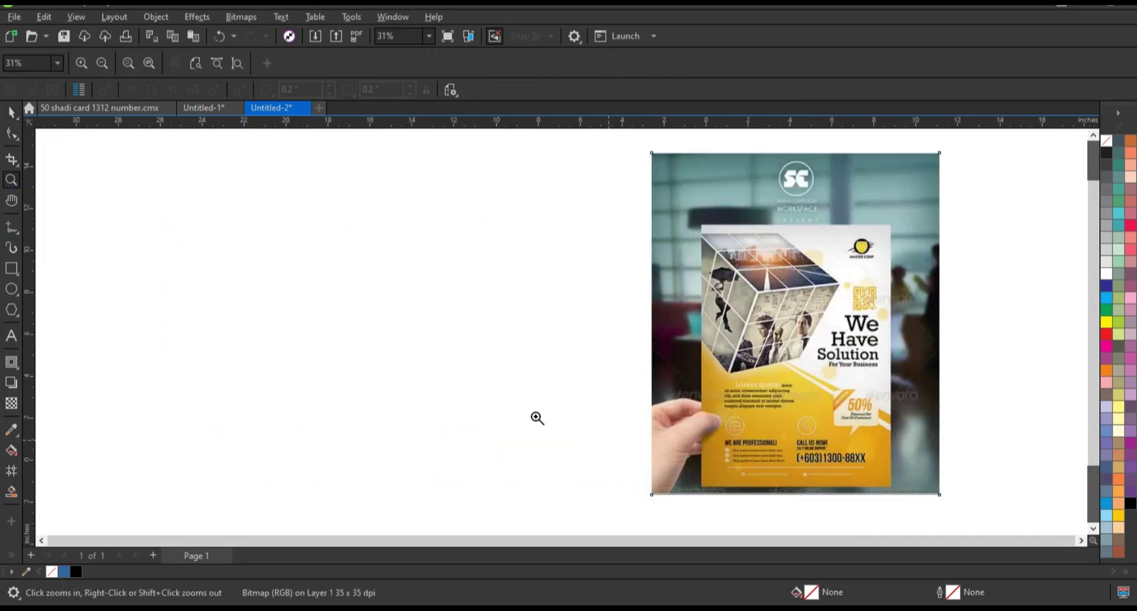
pyautogui.click(12, 310)
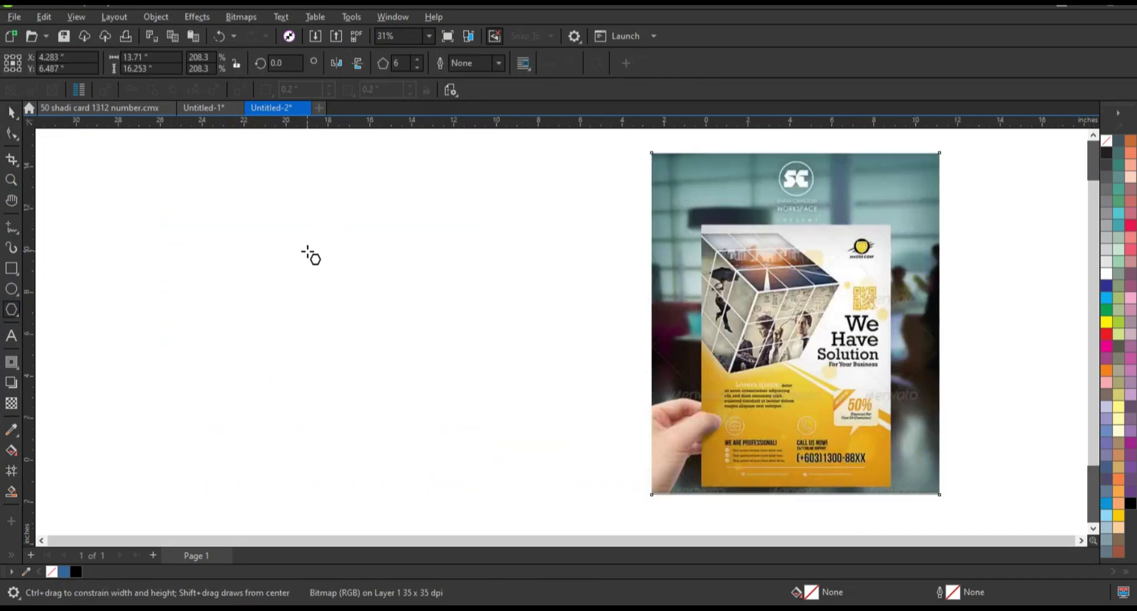
pyautogui.moveTo(308, 253); pyautogui.dragTo(372, 335)
pyautogui.press('space')
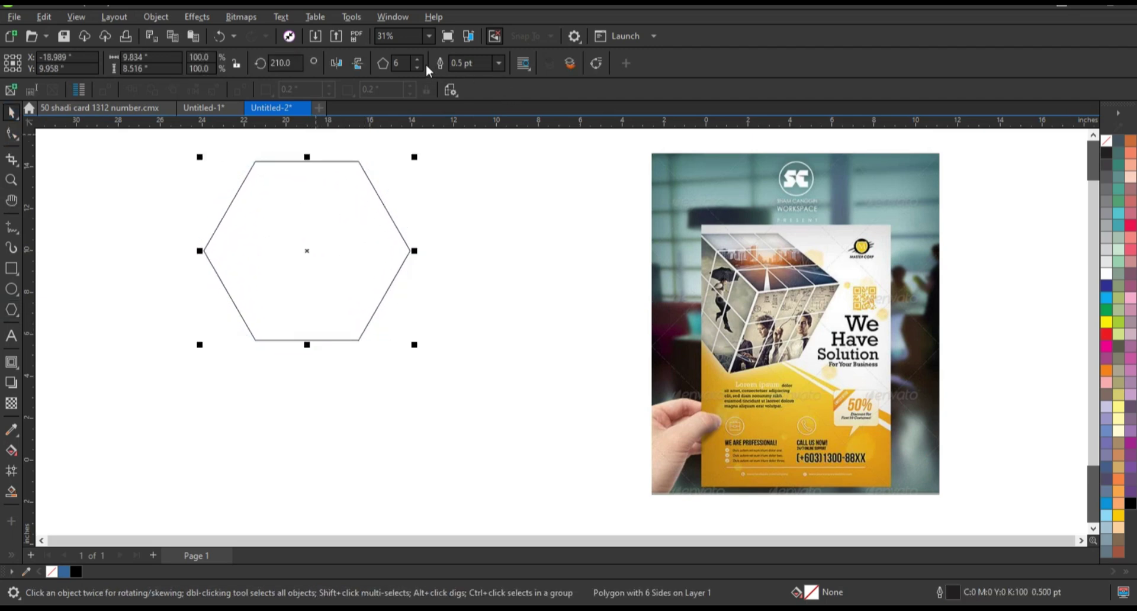
pyautogui.click(498, 63)
pyautogui.click(478, 172)
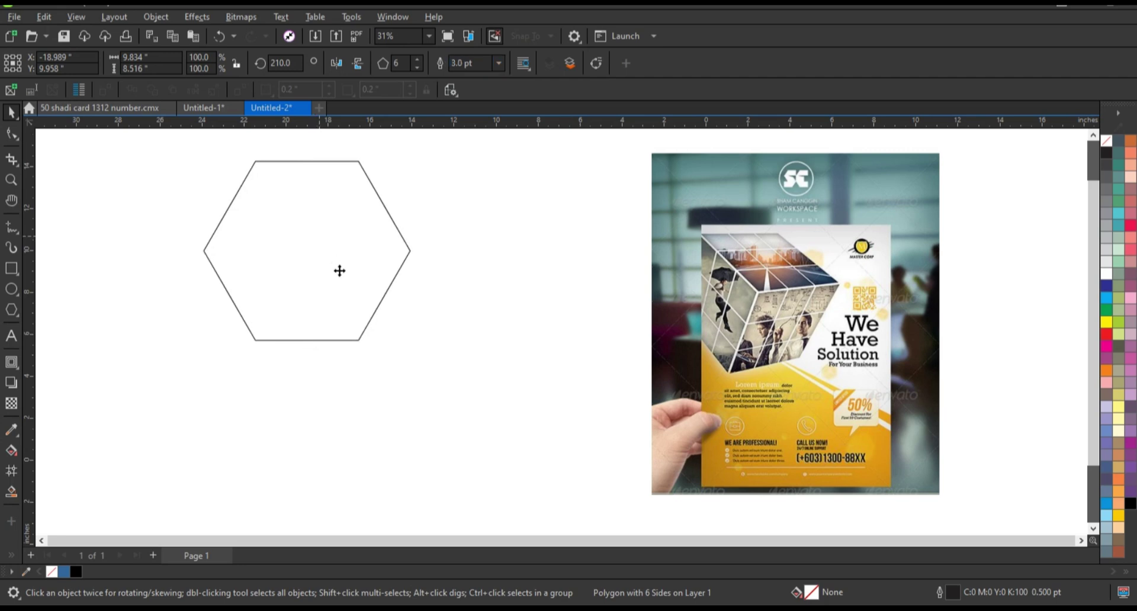
pyautogui.moveTo(339, 270)
pyautogui.mouseDown()
pyautogui.moveTo(400, 222)
pyautogui.moveTo(406, 304)
pyautogui.moveTo(318, 351)
pyautogui.mouseUp()
# Rotate the hexagon and leave a copy shifted straight up above the original.
pyautogui.click(400, 222)
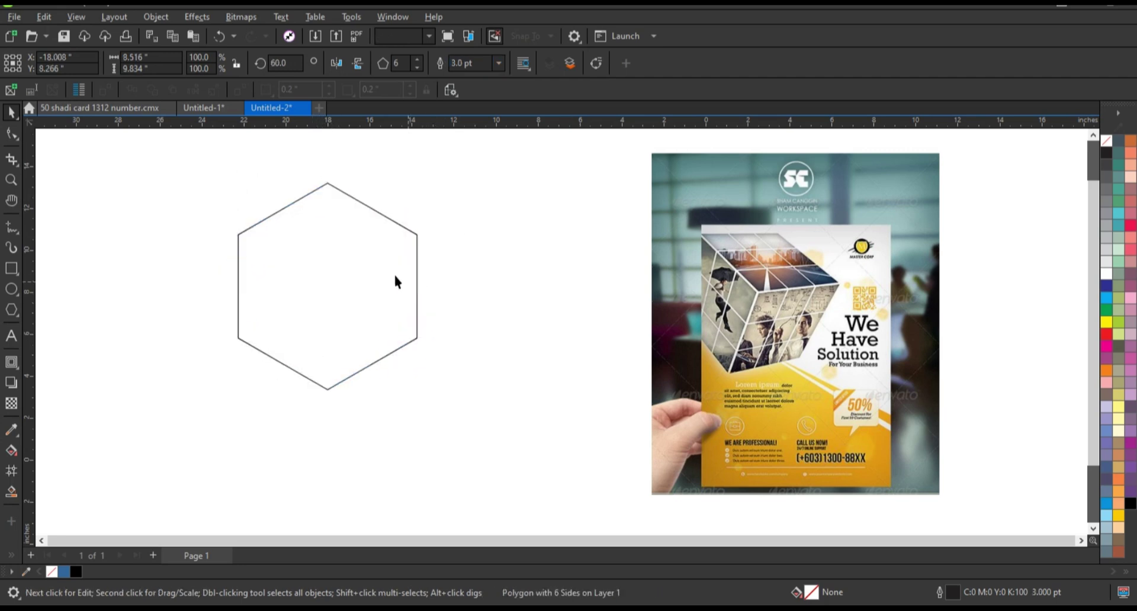
pyautogui.moveTo(362, 240)
pyautogui.mouseDown()
pyautogui.moveTo(369, 313)
pyautogui.moveTo(367, 143)
pyautogui.mouseUp()
pyautogui.hotkey('ctrl', 'z')
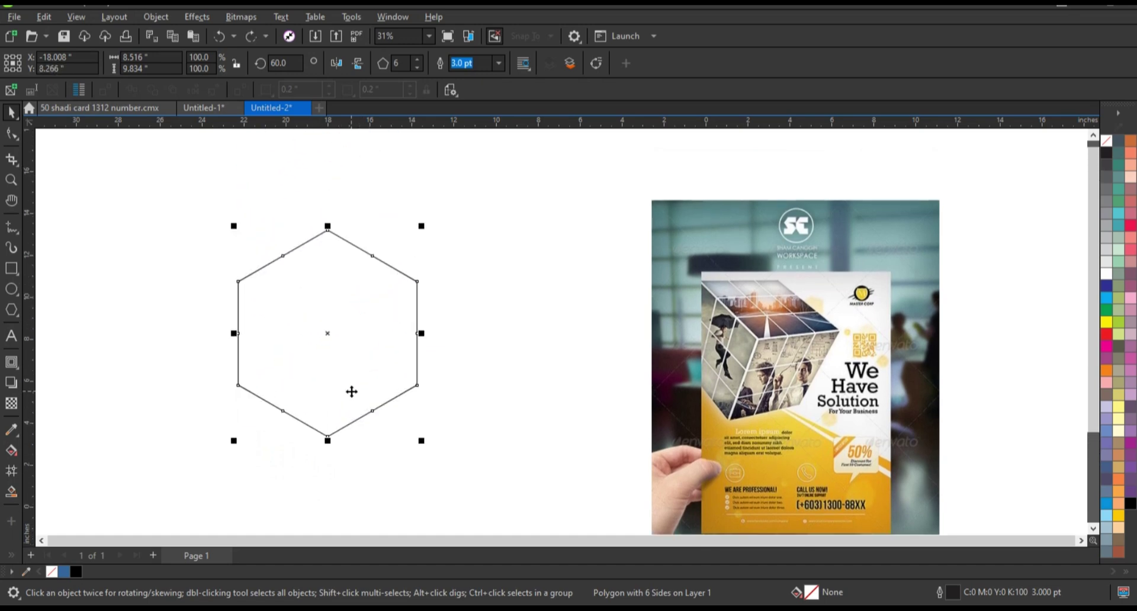
pyautogui.moveTo(352, 392); pyautogui.dragTo(356, 294)
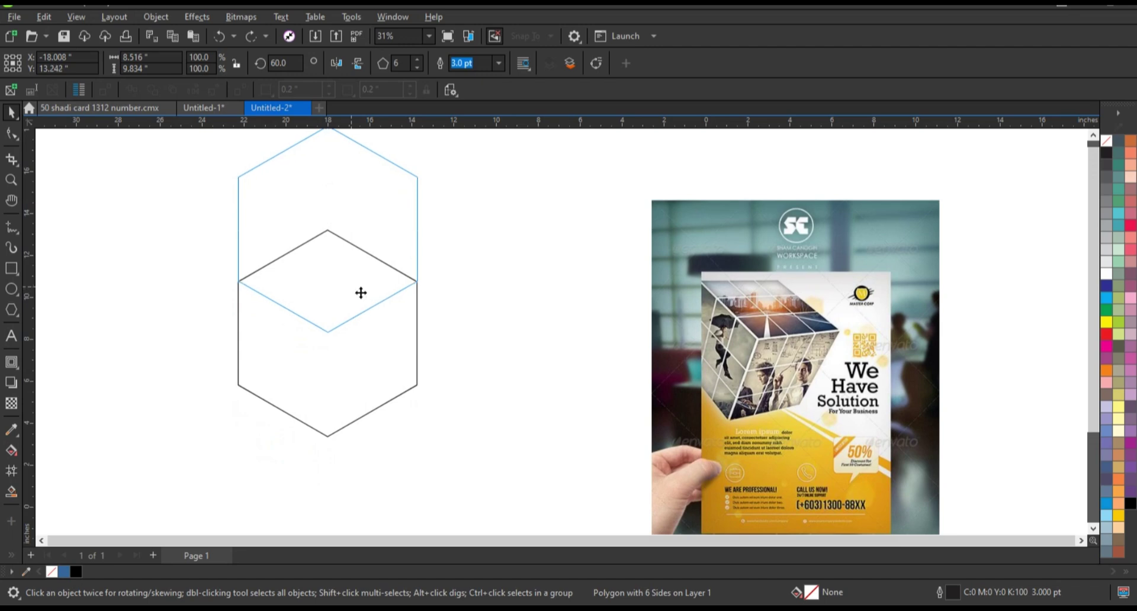
pyautogui.moveTo(355, 294); pyautogui.dragTo(360, 294)
pyautogui.click(159, 326)
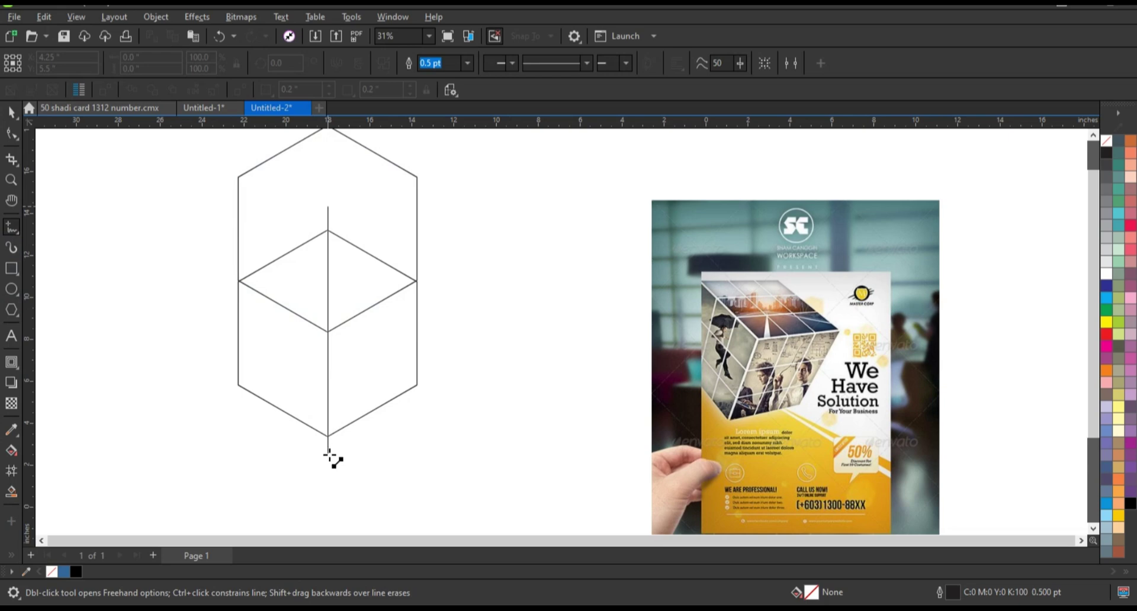
# Add a vertical line and shorten it to start at the hexagon's centre.
pyautogui.click(328, 455)
pyautogui.press('space')
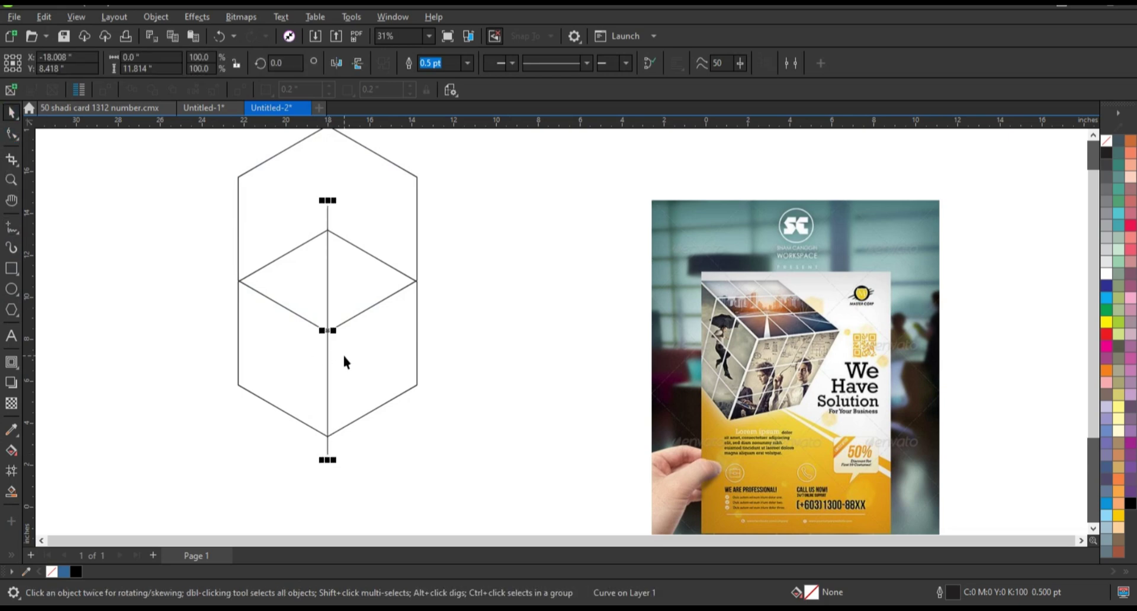
pyautogui.keyDown('shift'); pyautogui.click(418, 373); pyautogui.keyUp('shift')
pyautogui.press('Escape')
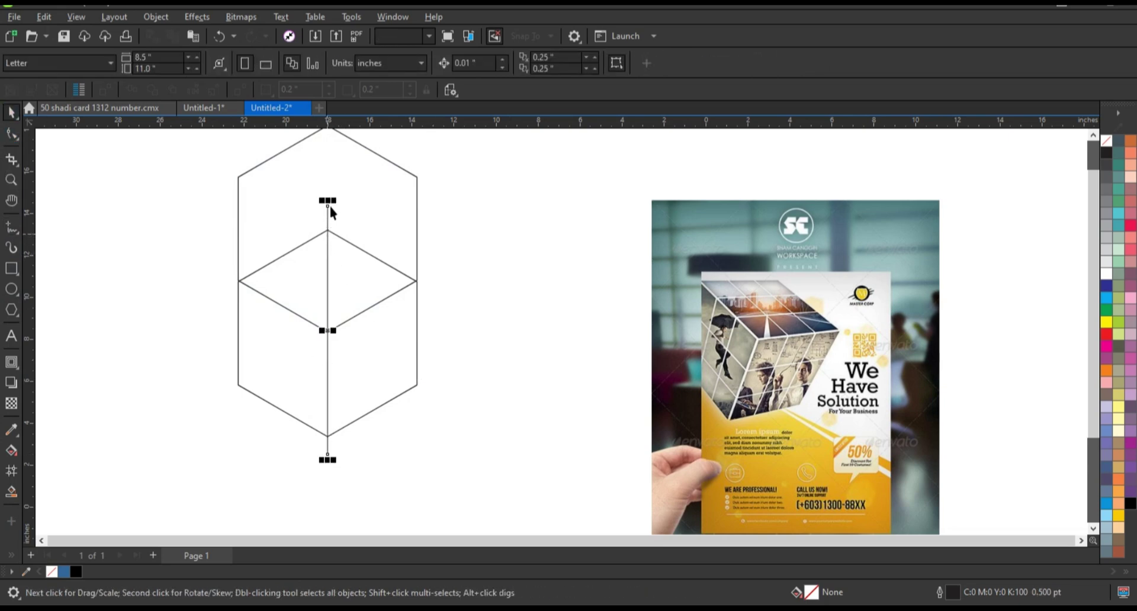
pyautogui.moveTo(329, 204); pyautogui.dragTo(329, 323)
pyautogui.press('Escape')
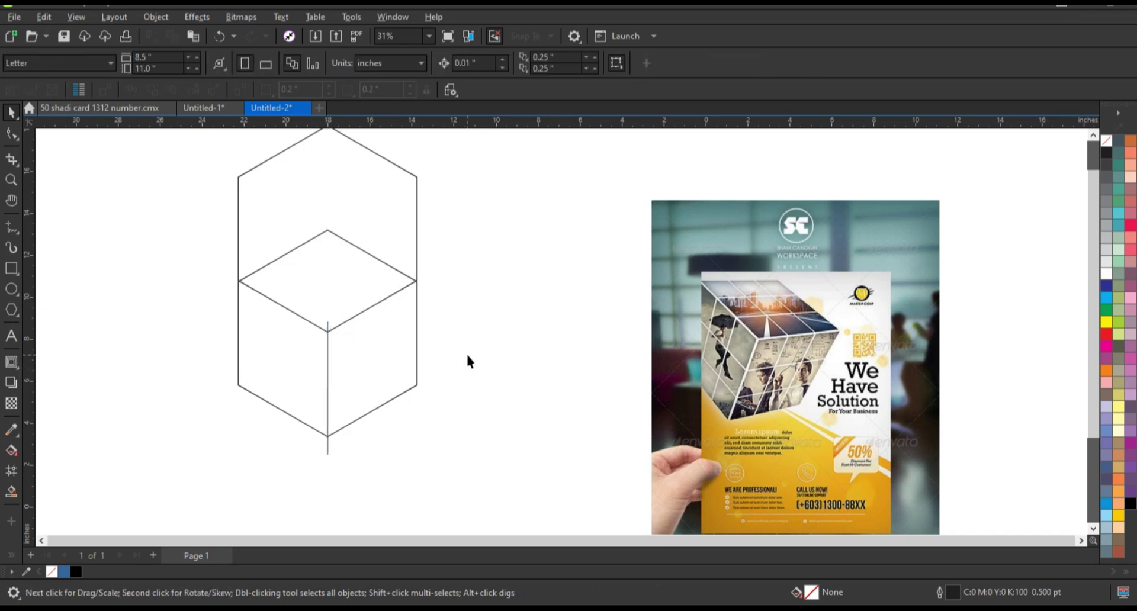
# Smart Fill the cube's top, right and left faces as separate shapes.
pyautogui.click(11, 496)
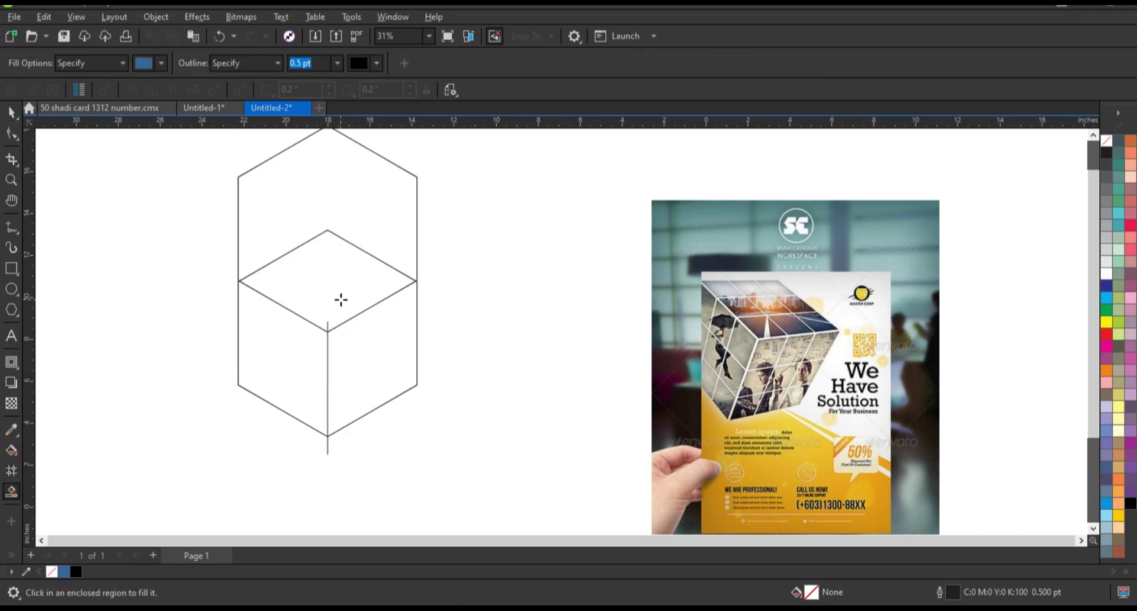
pyautogui.click(340, 299)
pyautogui.click(357, 361)
pyautogui.click(292, 357)
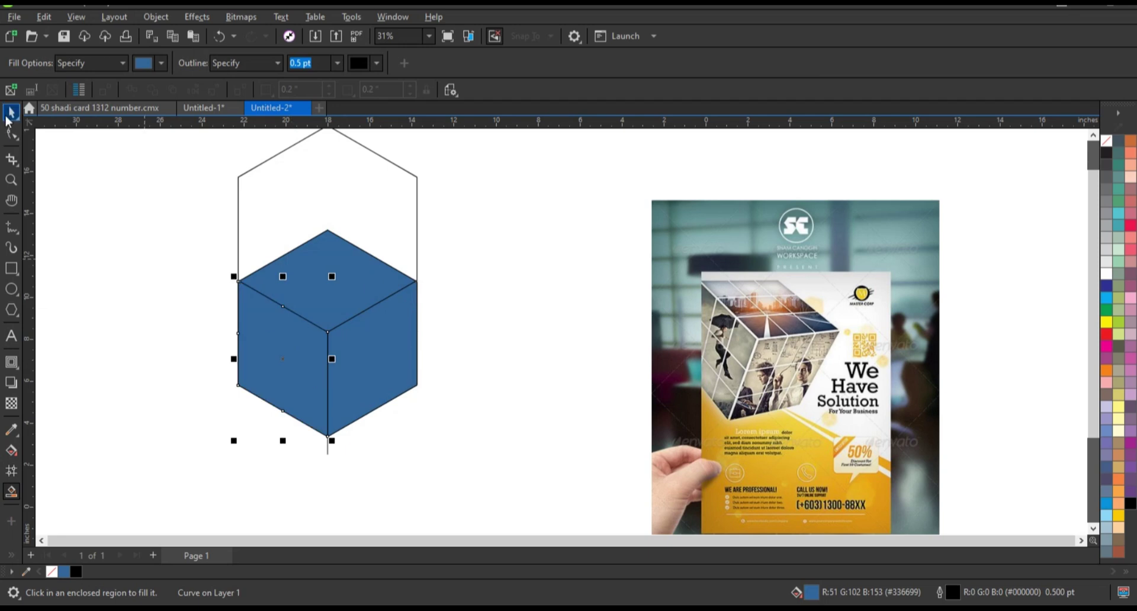
pyautogui.press('space')
pyautogui.click(373, 308)
# Delete the outer hexagon and short line, then move the three faces left.
pyautogui.press('Delete')
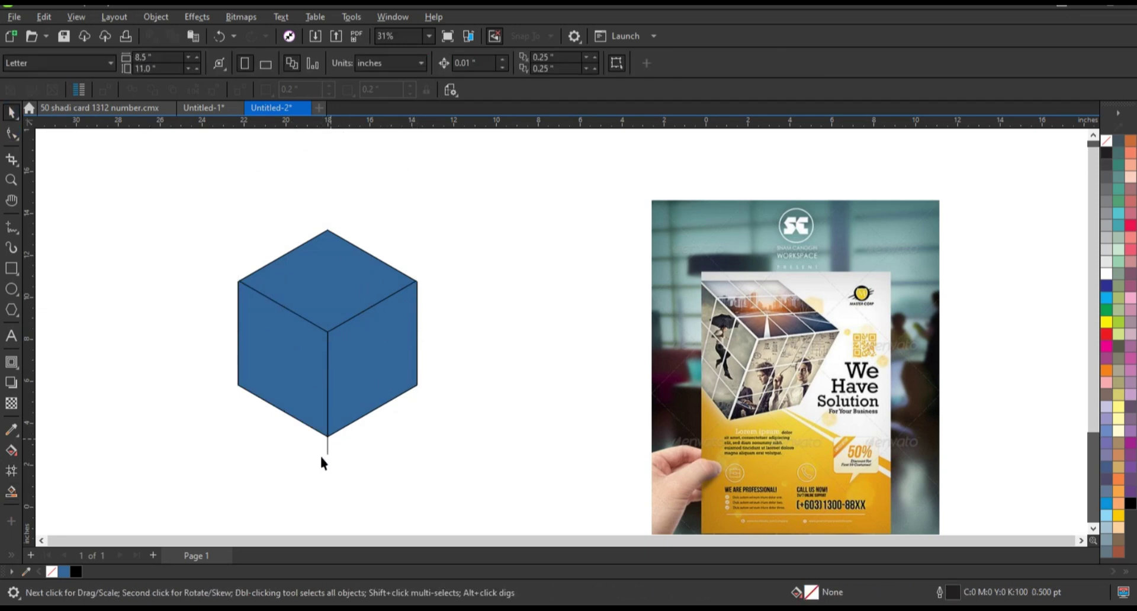
pyautogui.click(327, 460)
pyautogui.press('Delete')
pyautogui.click(374, 396)
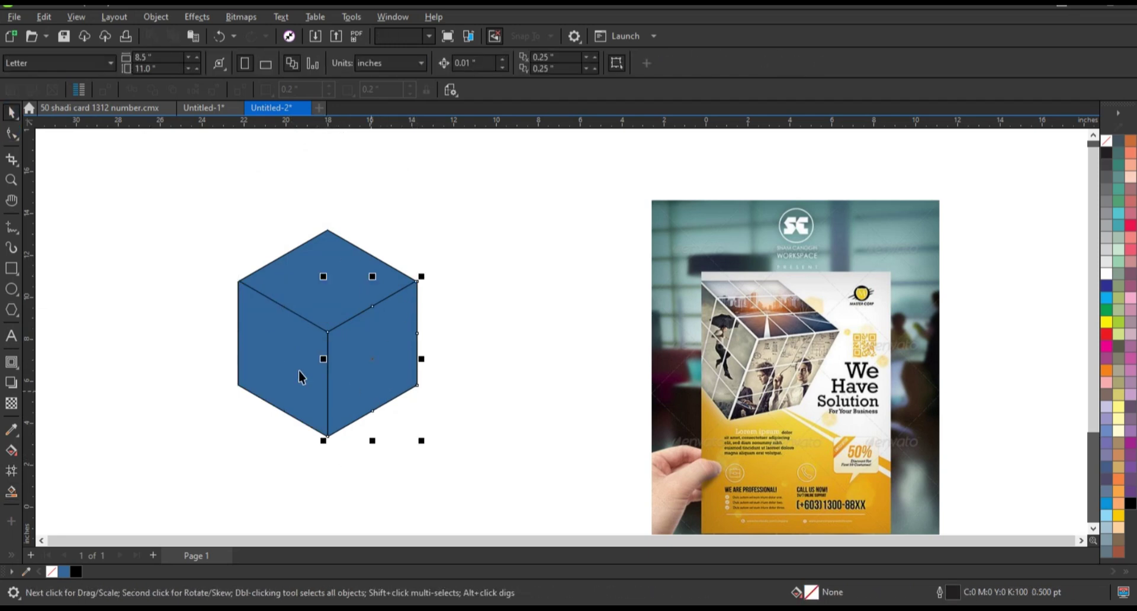
pyautogui.keyDown('shift'); pyautogui.click(300, 376); pyautogui.keyUp('shift')
pyautogui.keyDown('shift'); pyautogui.click(363, 292); pyautogui.keyUp('shift')
pyautogui.moveTo(362, 292); pyautogui.dragTo(209, 293)
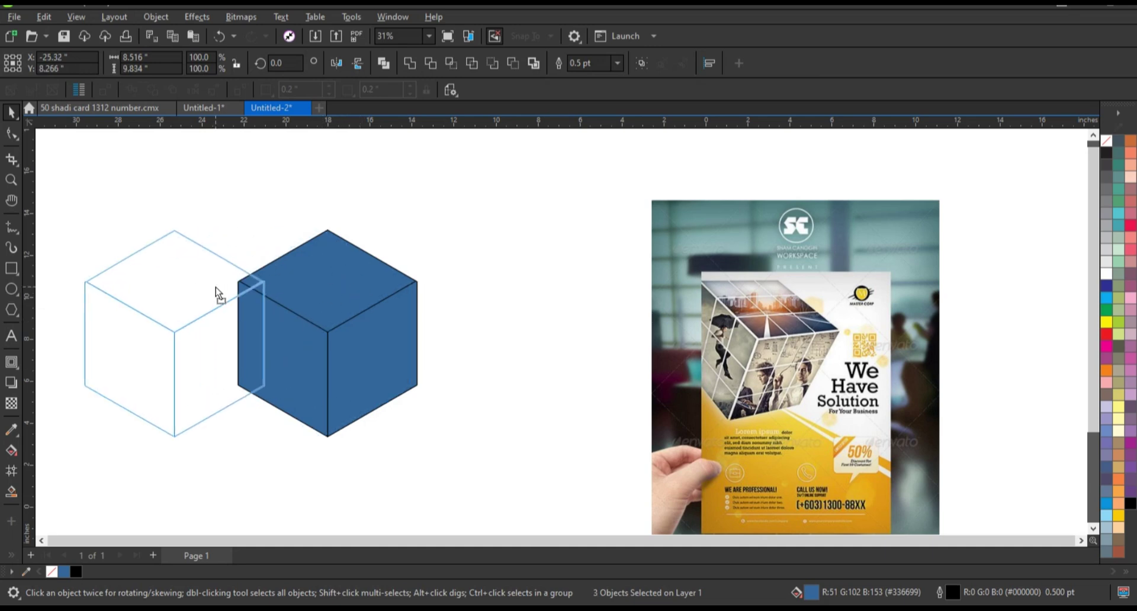
# Delete the leftover hexagon, centre the cube on the canvas and fill it grey.
pyautogui.moveTo(428, 452); pyautogui.dragTo(417, 438)
pyautogui.press('Delete')
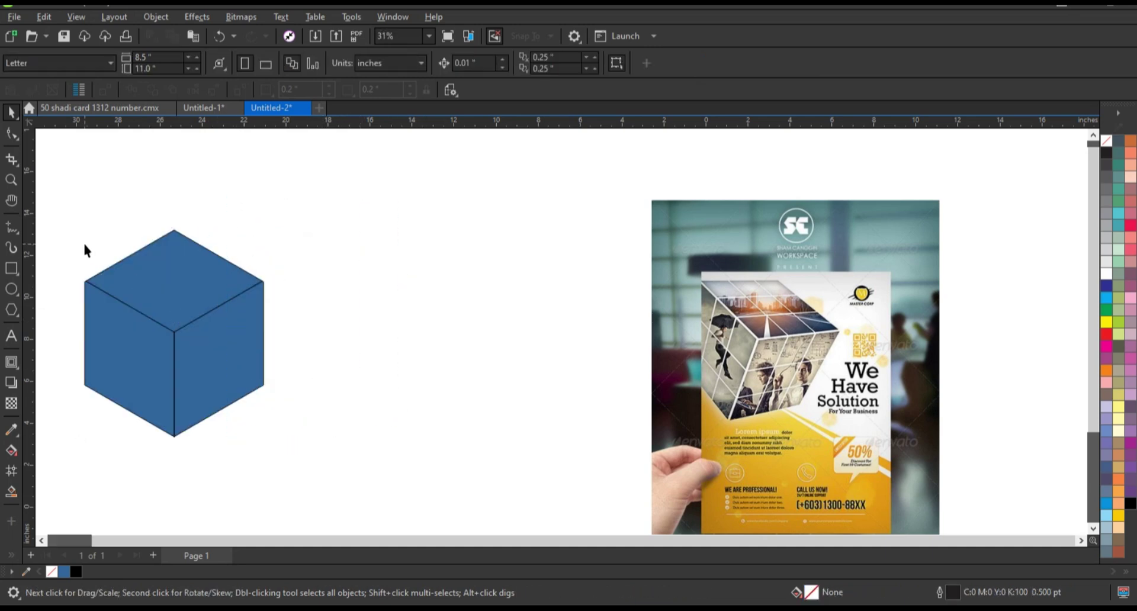
pyautogui.hotkey('ctrl', 'a')
pyautogui.moveTo(175, 331); pyautogui.dragTo(372, 340)
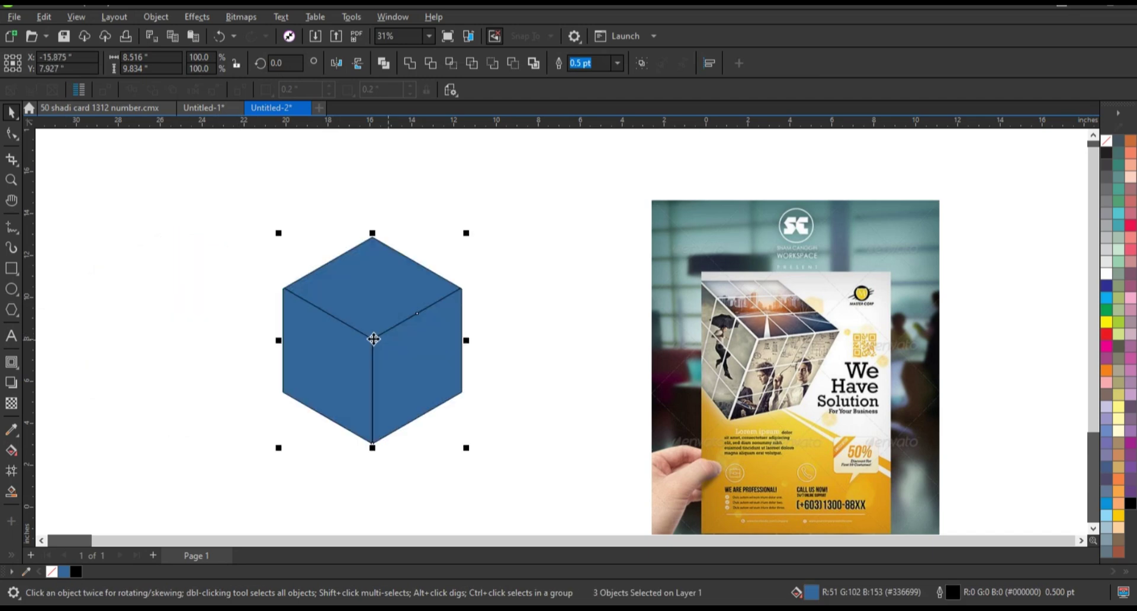
pyautogui.click(1106, 231)
pyautogui.click(542, 266)
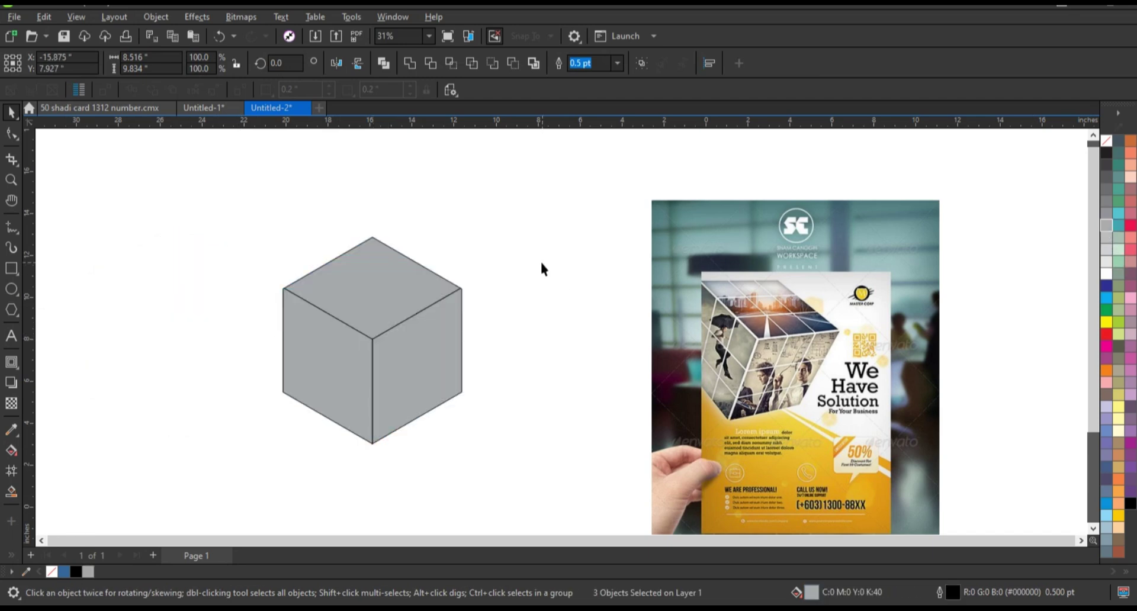
# Draw a long thin bar above the cube and duplicate it below as a parallel bar.
pyautogui.click(10, 268)
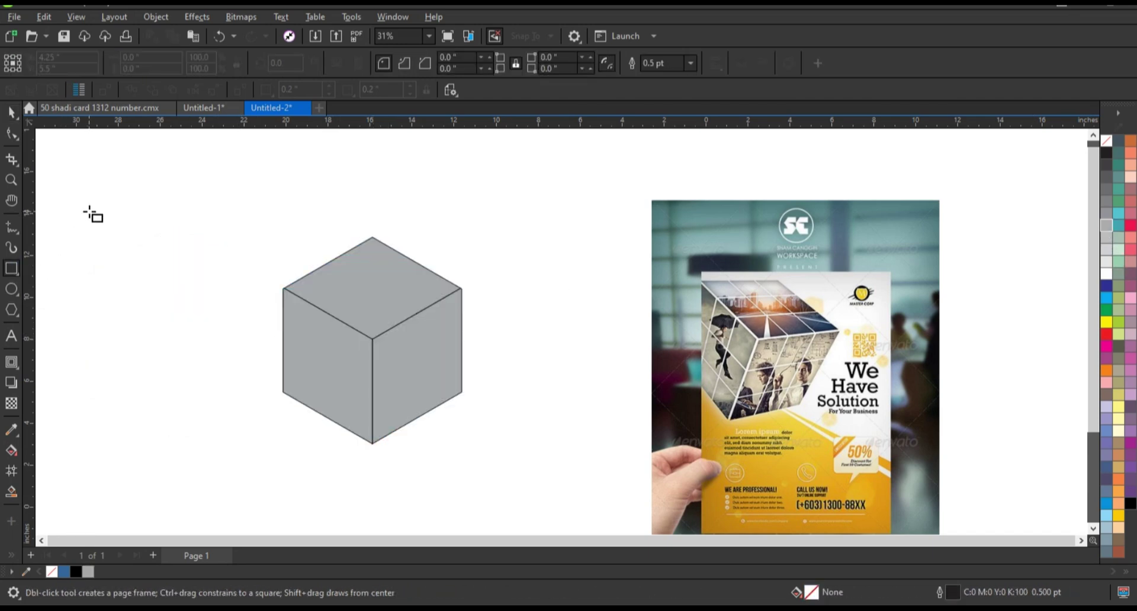
pyautogui.moveTo(171, 217); pyautogui.dragTo(291, 214)
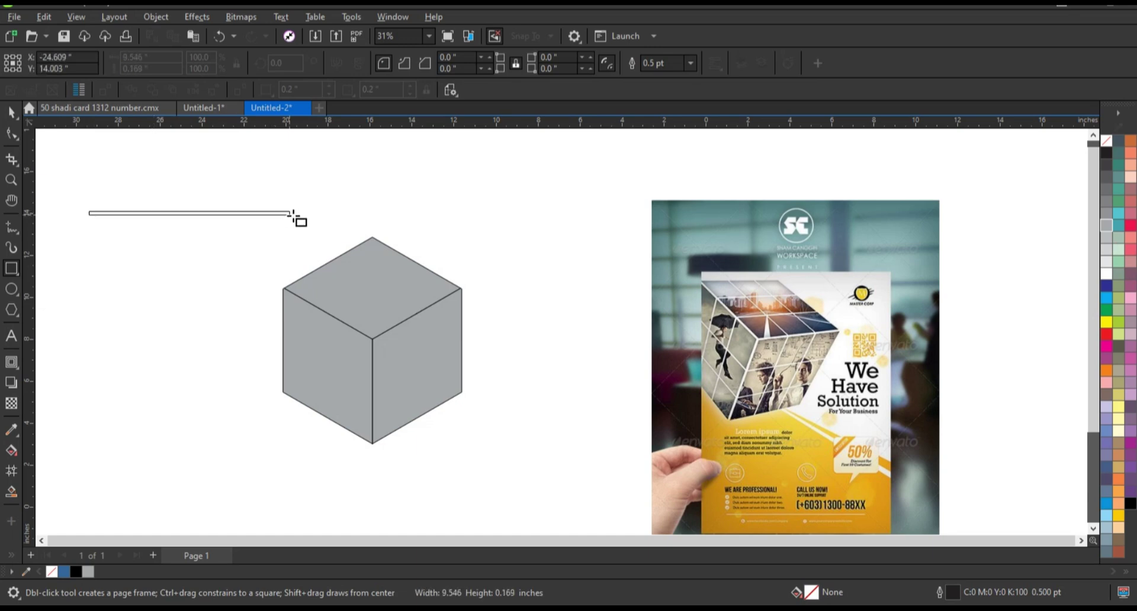
pyautogui.moveTo(299, 213); pyautogui.dragTo(308, 212)
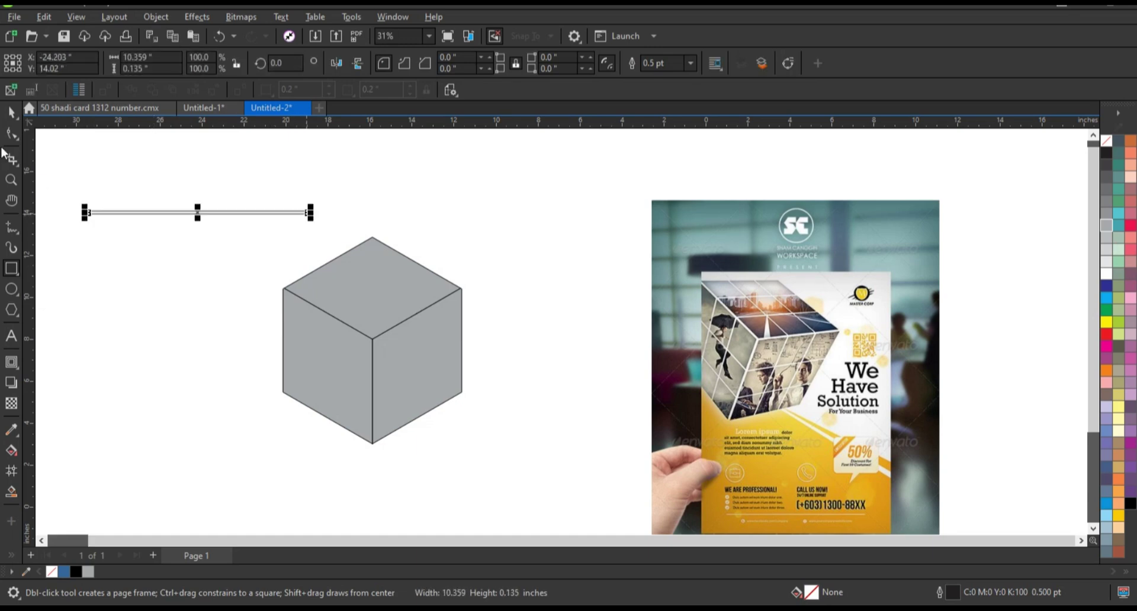
pyautogui.press('space')
pyautogui.moveTo(212, 213); pyautogui.dragTo(212, 249)
pyautogui.keyDown('shift'); pyautogui.click(197, 212); pyautogui.keyUp('shift')
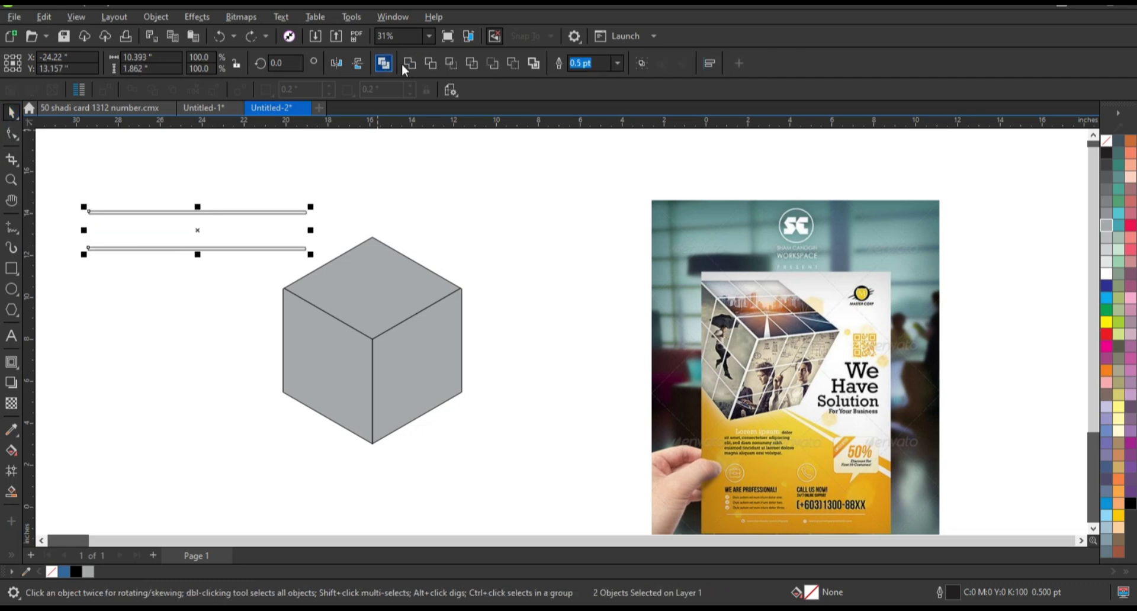
# Combine the two bars and narrow them, undoing a stray vertical copy.
pyautogui.hotkey('ctrl', 'l')
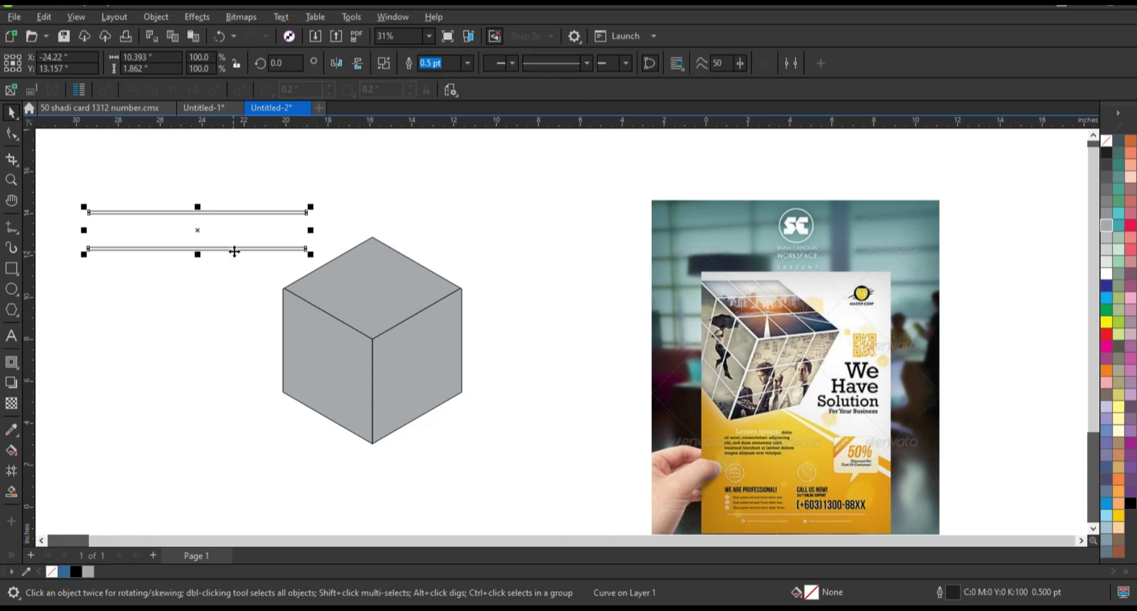
pyautogui.moveTo(311, 230)
pyautogui.mouseDown()
pyautogui.moveTo(210, 289)
pyautogui.moveTo(221, 287)
pyautogui.mouseUp()
pyautogui.click(288, 214)
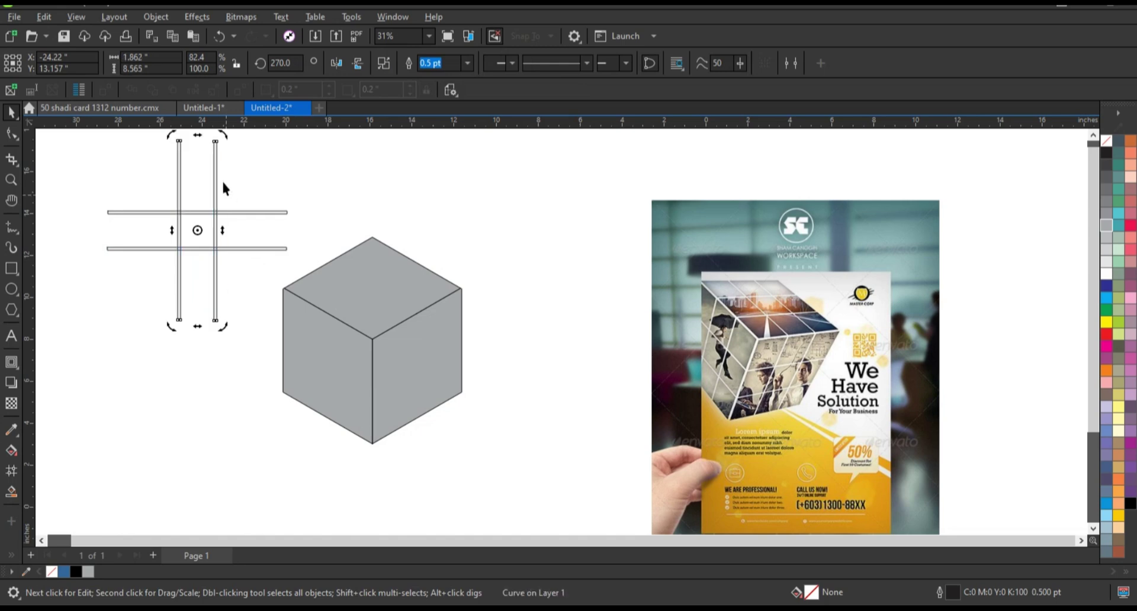
pyautogui.click(284, 249)
pyautogui.click(276, 278)
pyautogui.hotkey('ctrl', 'z')
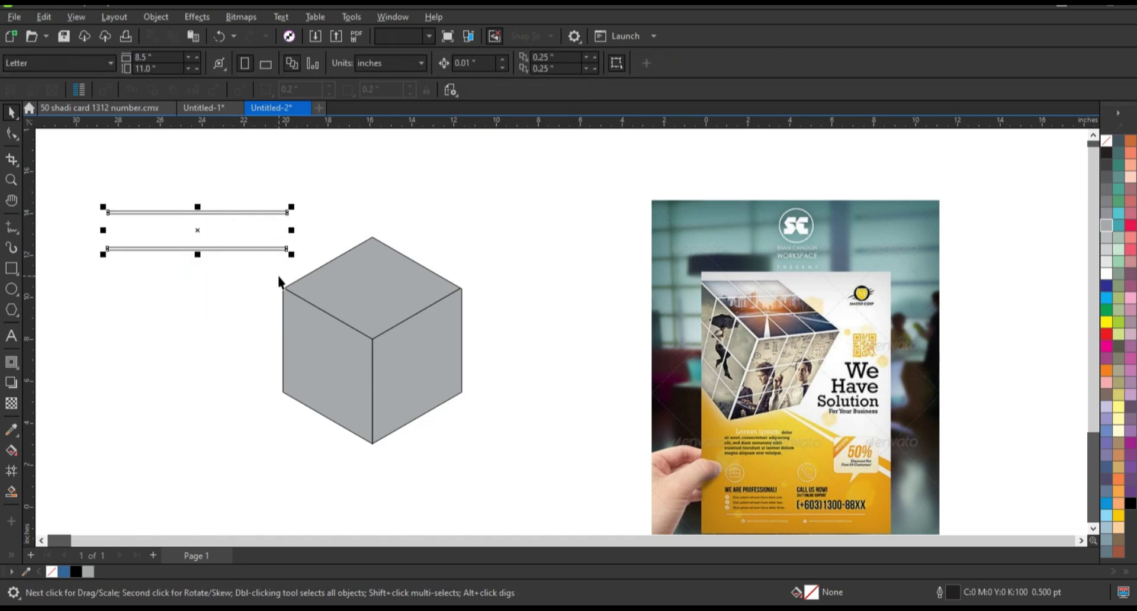
# Add a 90° rotated copy, combine into one hash shape and place it over the cube.
pyautogui.moveTo(291, 231)
pyautogui.mouseDown()
pyautogui.moveTo(214, 284)
pyautogui.moveTo(245, 253)
pyautogui.mouseUp()
pyautogui.click(249, 249)
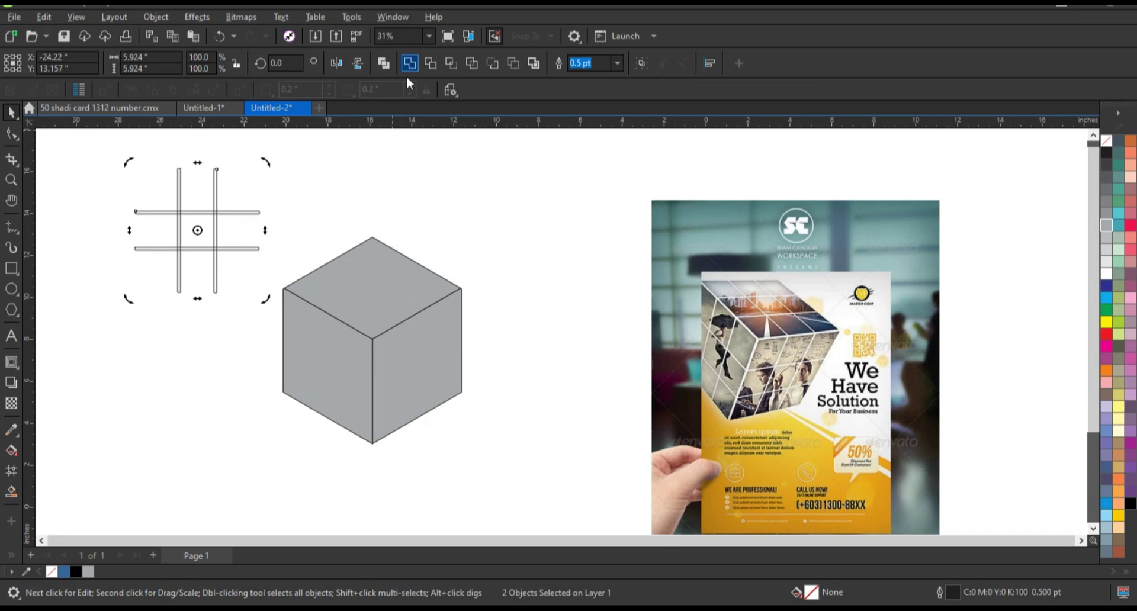
pyautogui.click(246, 236)
pyautogui.hotkey('ctrl', 'l')
pyautogui.moveTo(216, 229); pyautogui.dragTo(375, 302)
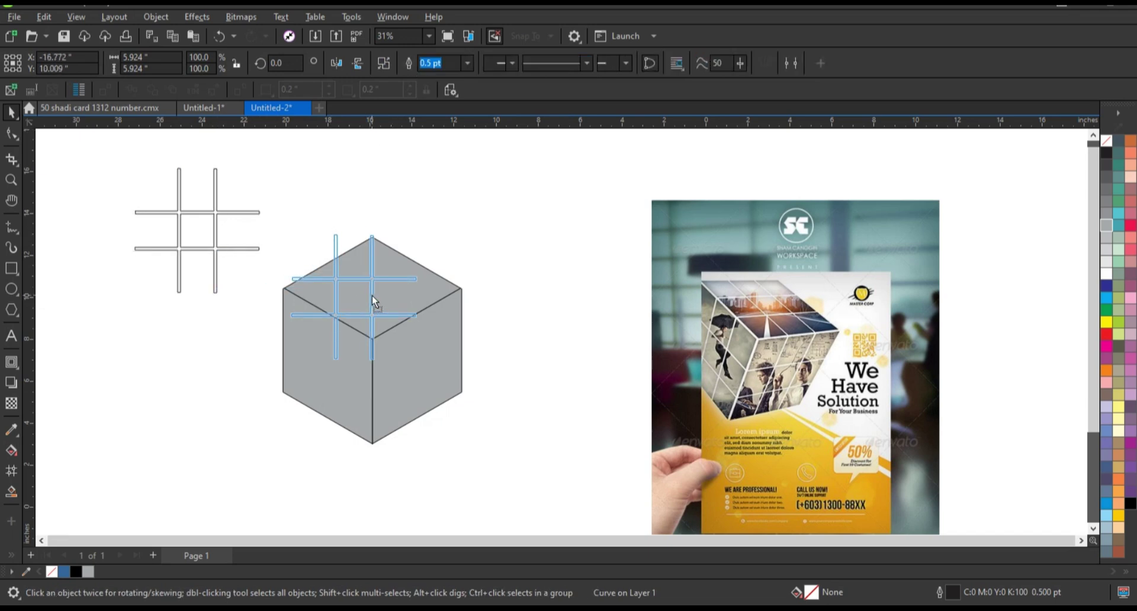
pyautogui.moveTo(373, 301); pyautogui.dragTo(373, 302)
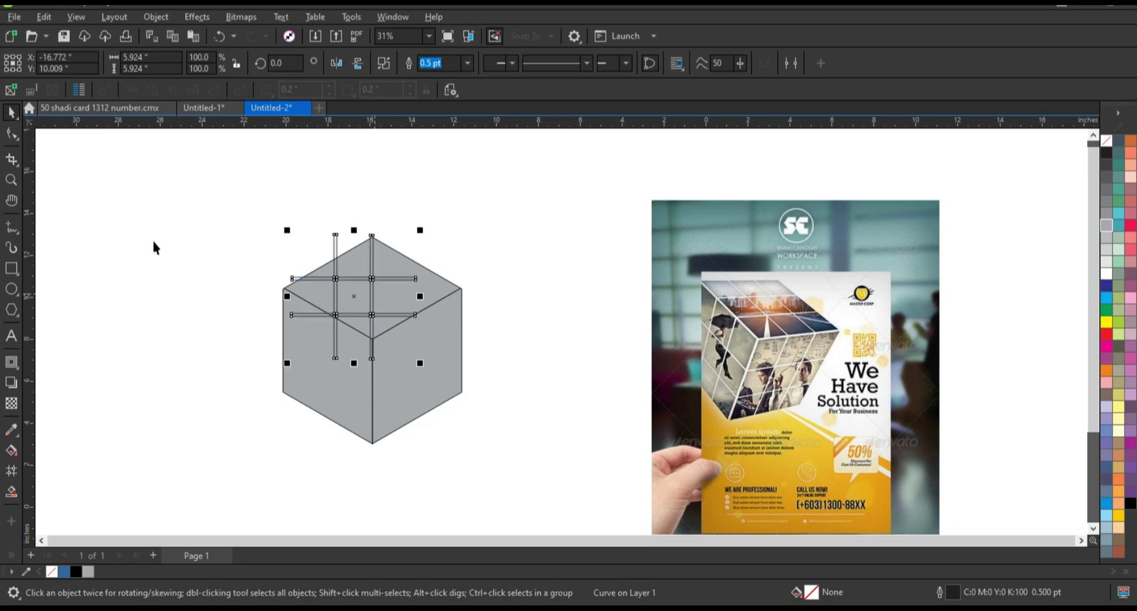
# Fill the hash grid light green and apply a Perspective effect to it.
pyautogui.click(11, 179)
pyautogui.scroll(1, 634, 235)
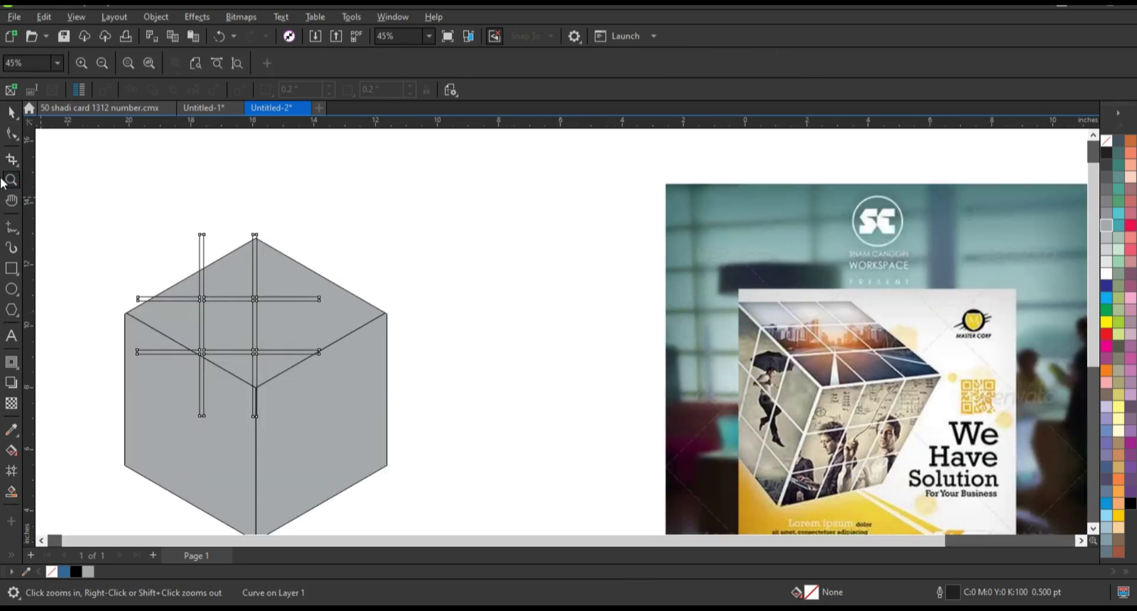
pyautogui.click(11, 113)
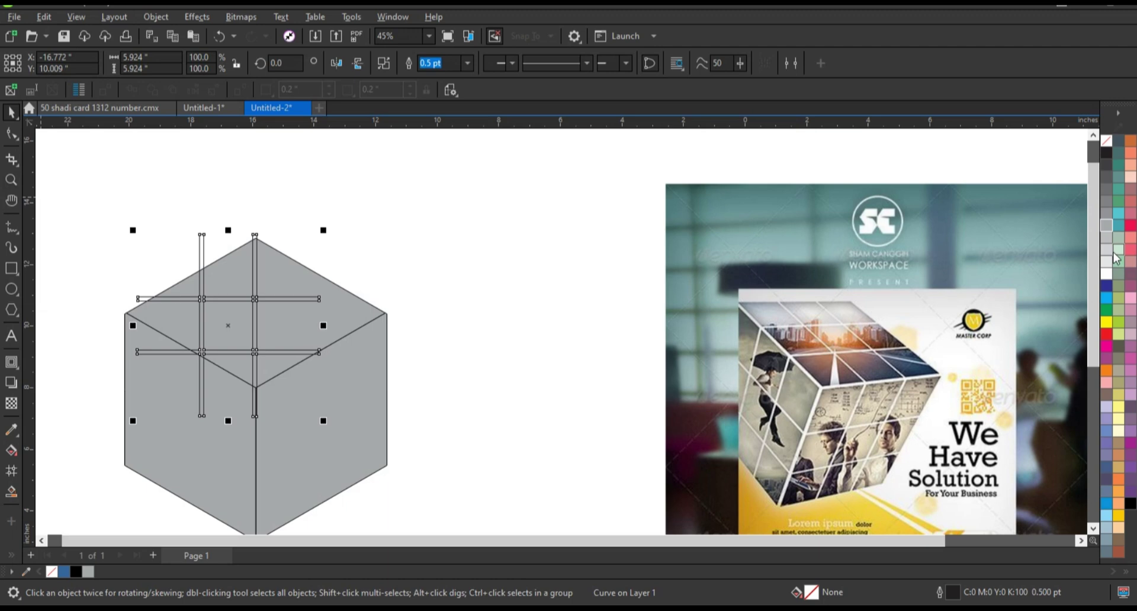
pyautogui.click(1117, 251)
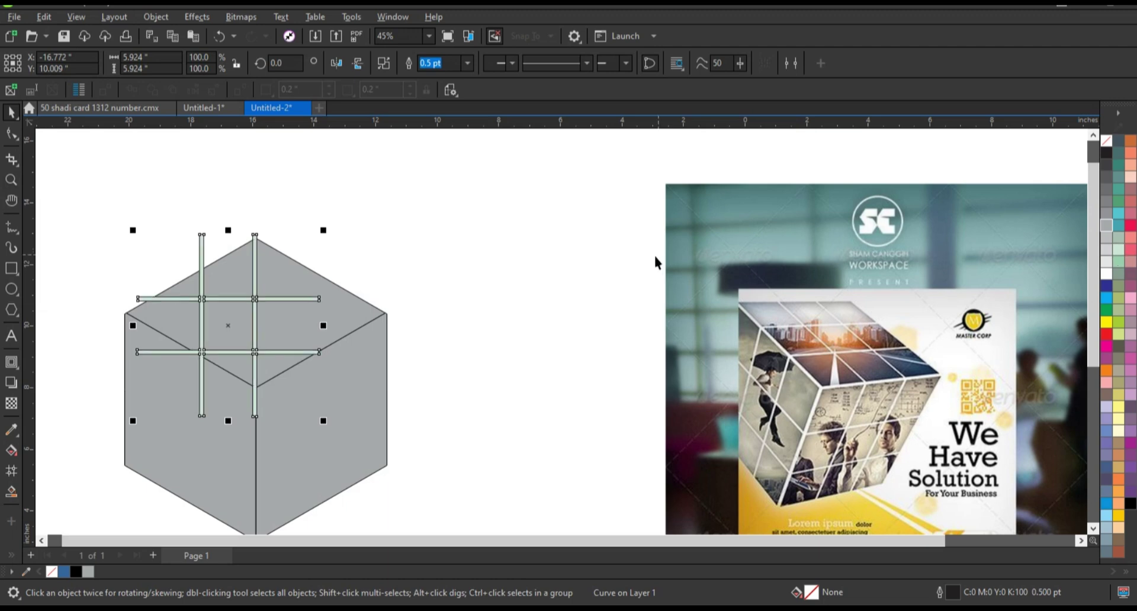
pyautogui.click(212, 24)
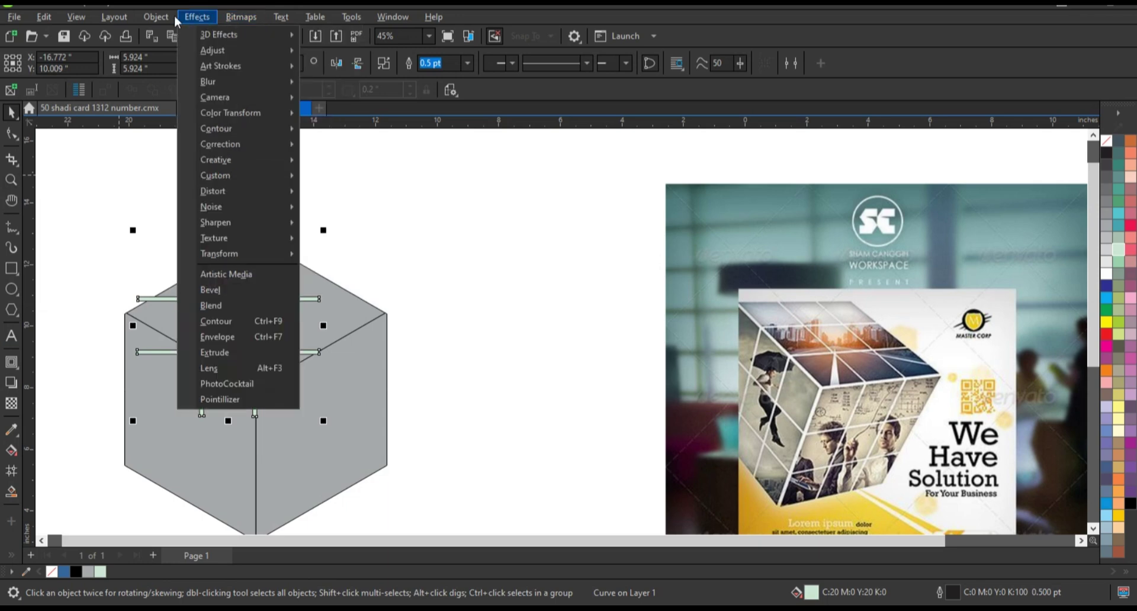
pyautogui.moveTo(155, 17)
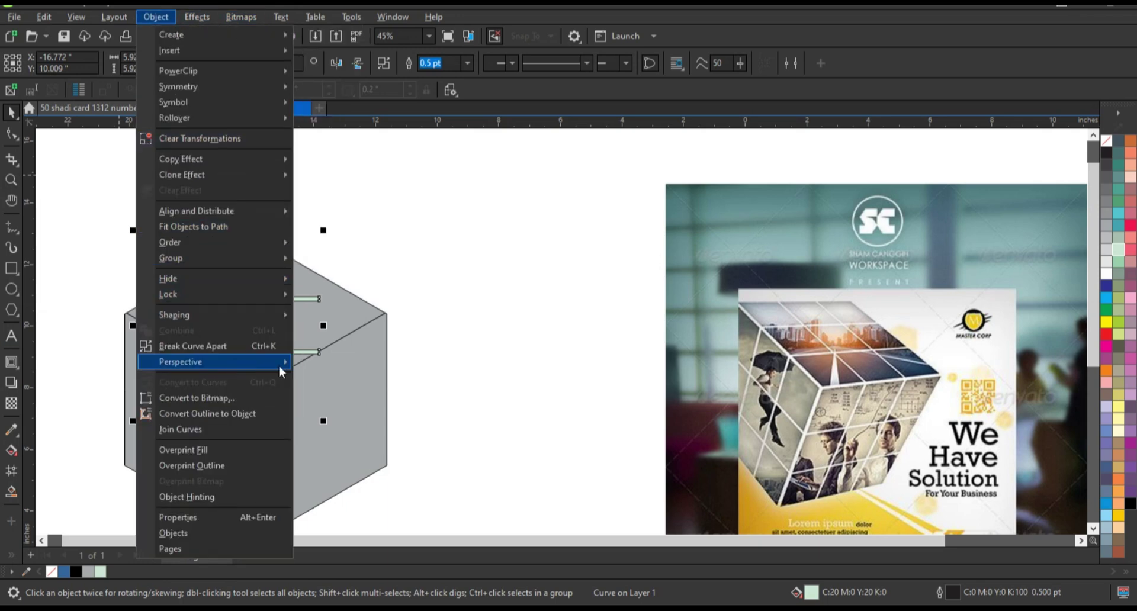
pyautogui.click(330, 363)
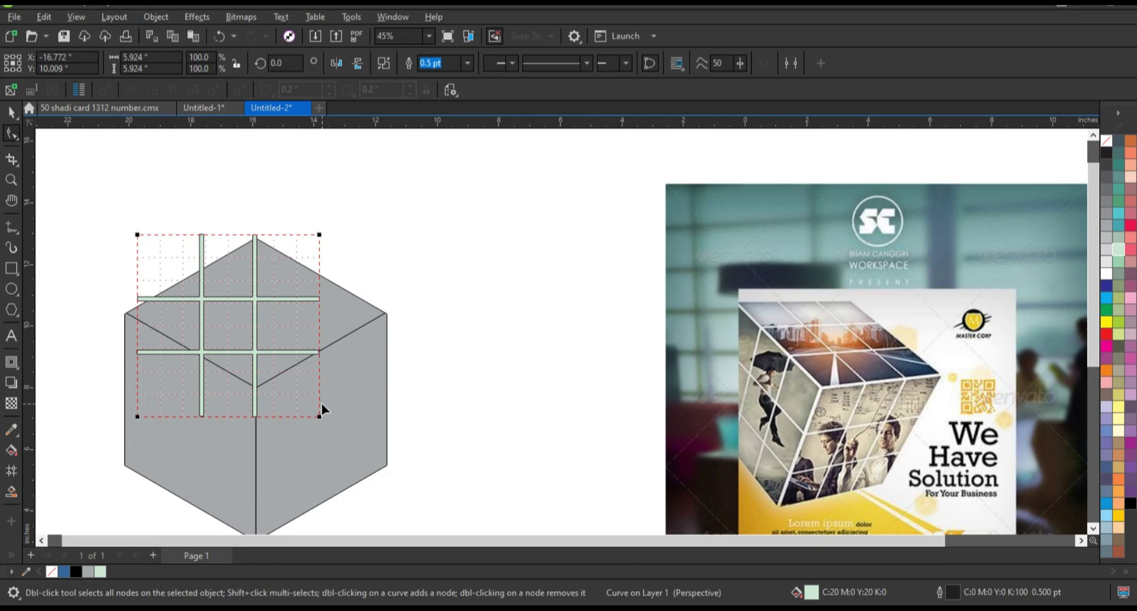
# Drag the grid's perspective corners onto the corners of the cube's top face.
pyautogui.click(375, 317)
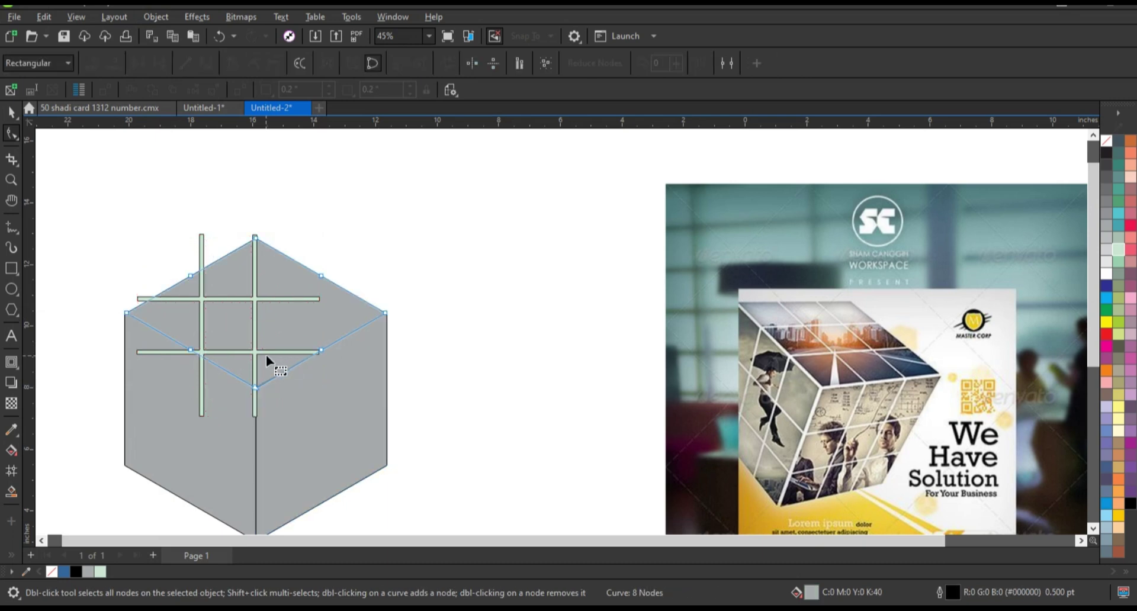
pyautogui.click(279, 351)
pyautogui.moveTo(318, 413); pyautogui.dragTo(376, 314)
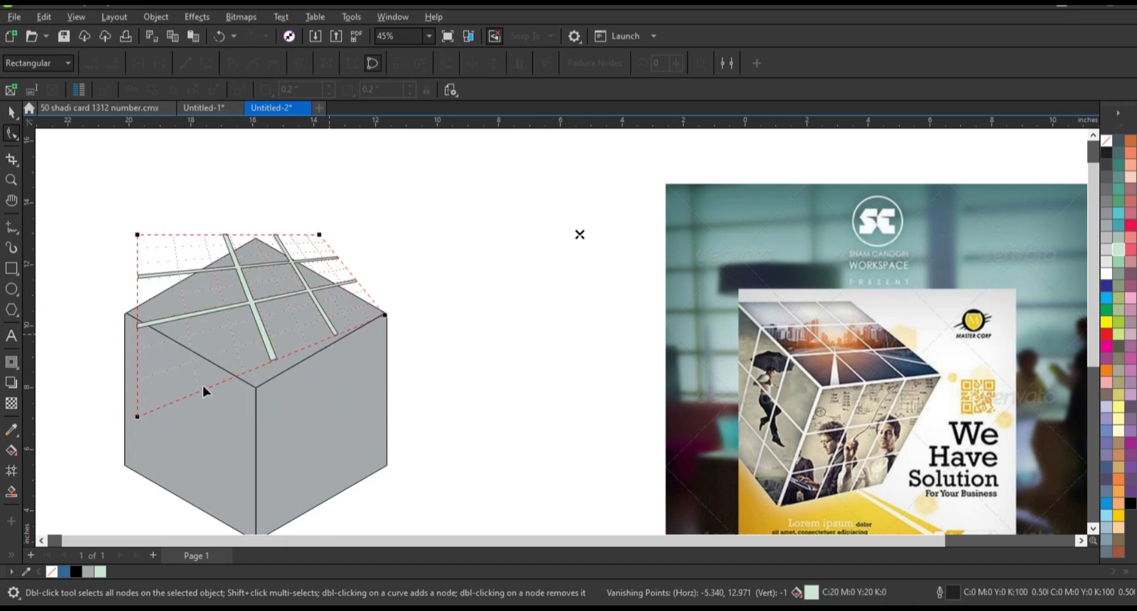
pyautogui.moveTo(135, 419); pyautogui.dragTo(256, 388)
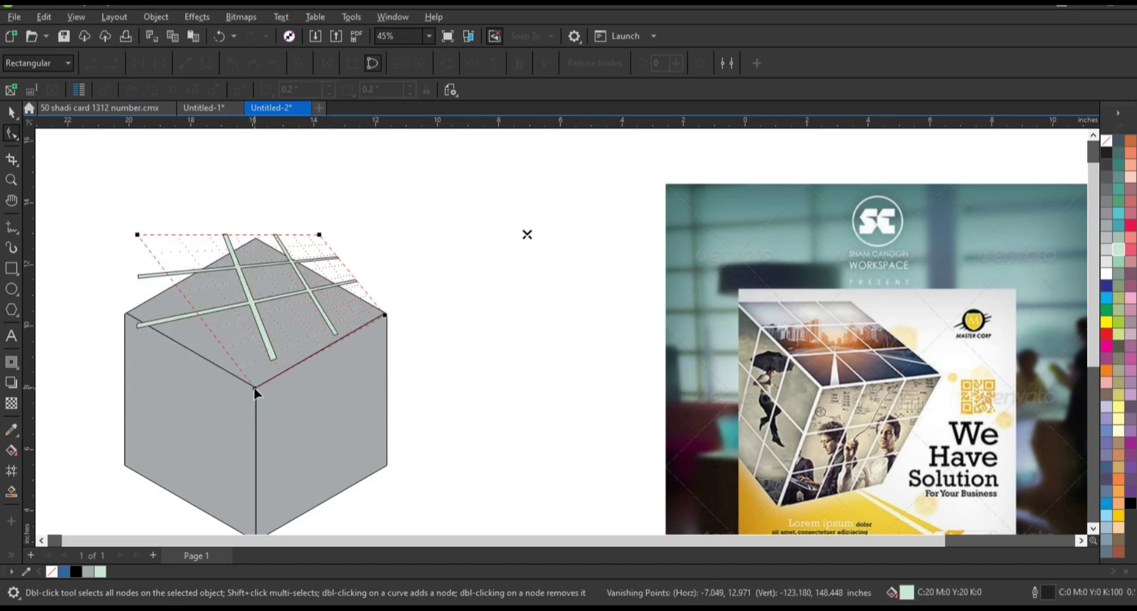
pyautogui.moveTo(137, 235); pyautogui.dragTo(133, 243)
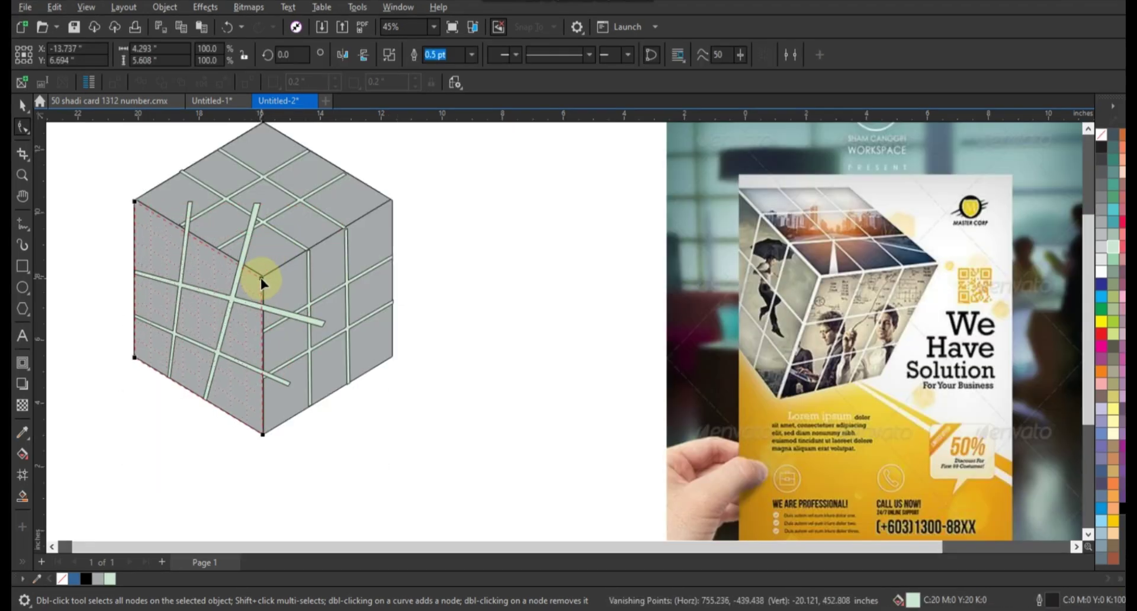
# Fit the left face's grid in perspective and scale the cube slightly narrower.
pyautogui.moveTo(261, 278); pyautogui.dragTo(263, 277)
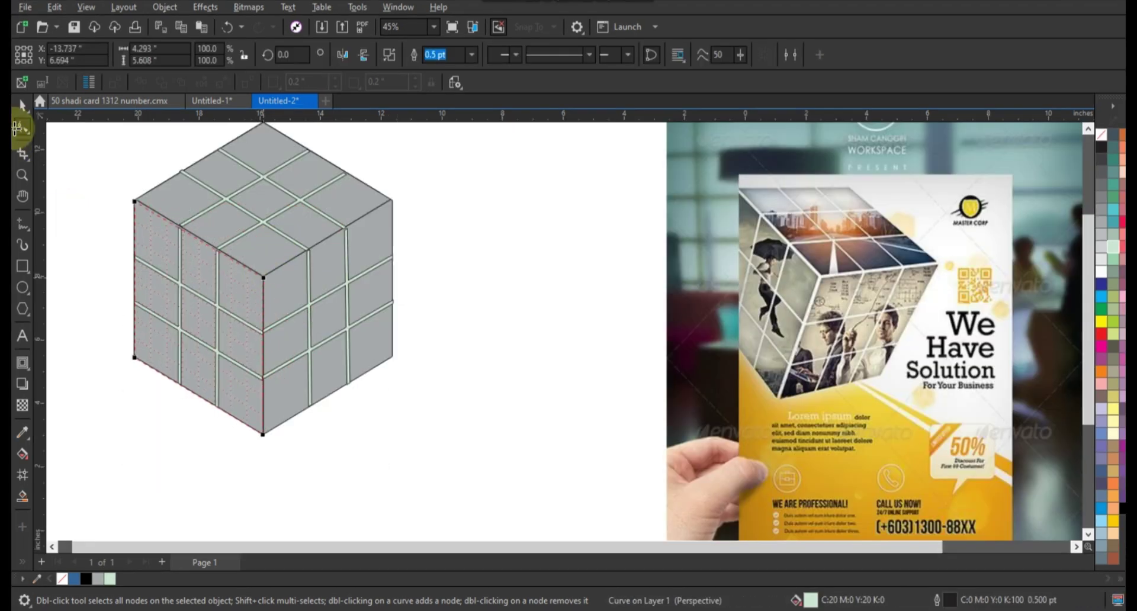
pyautogui.click(21, 108)
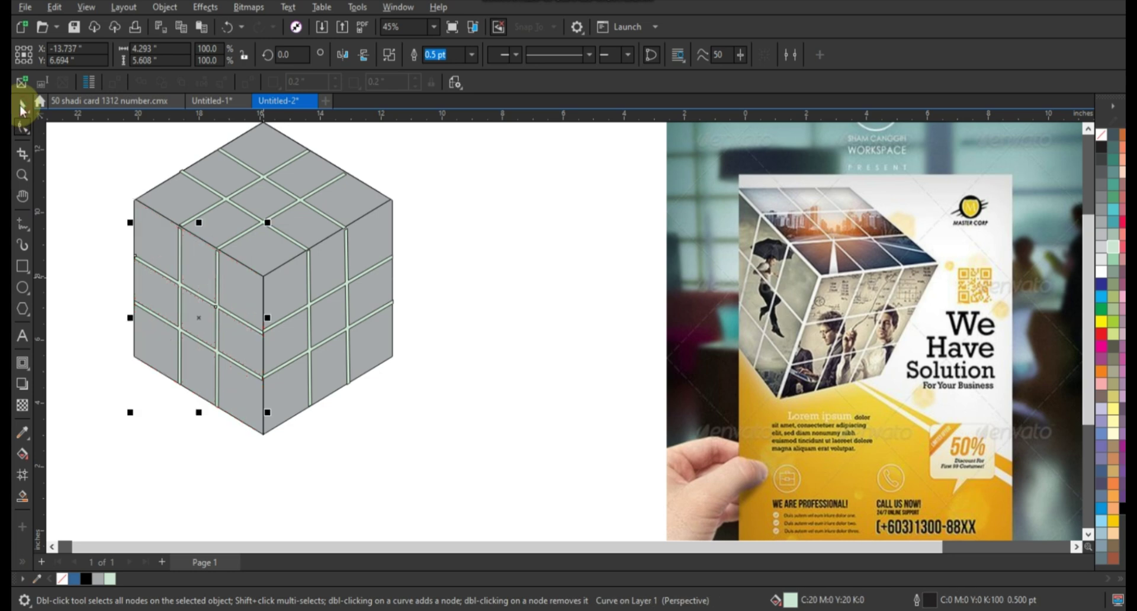
pyautogui.click(439, 246)
pyautogui.click(296, 231)
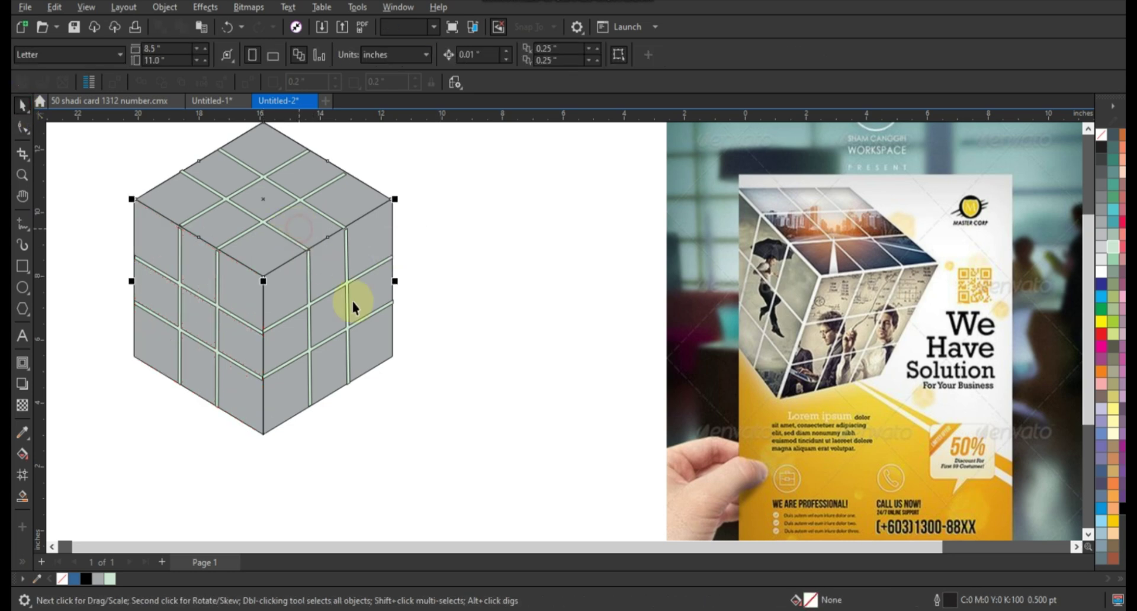
pyautogui.moveTo(395, 287); pyautogui.dragTo(255, 284)
# Trim the top face with its grid and delete the grid lines.
pyautogui.click(385, 269)
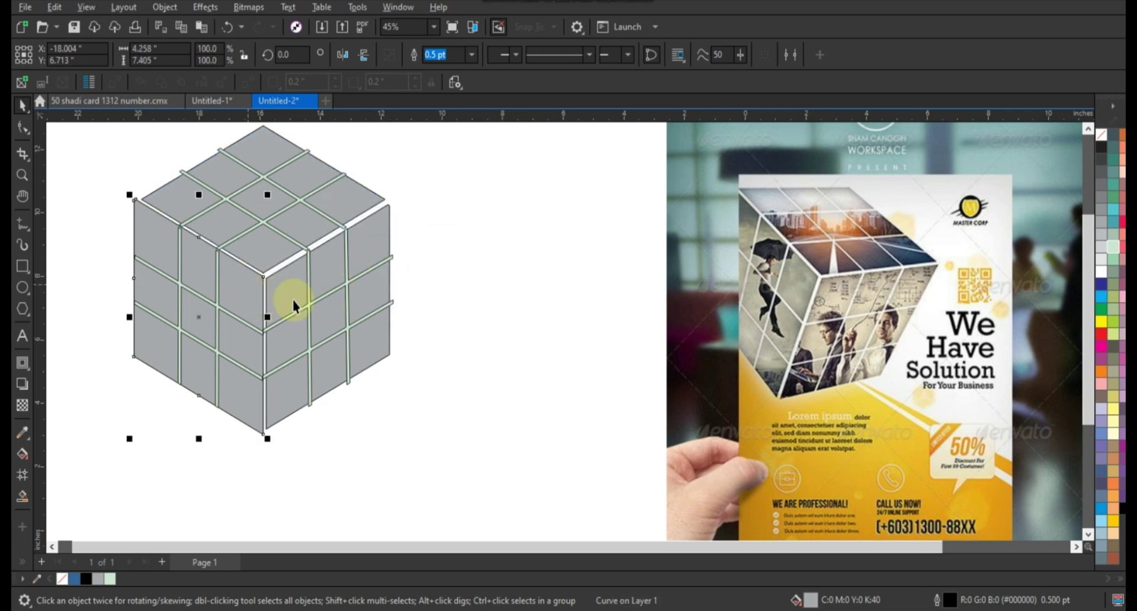
pyautogui.click(486, 329)
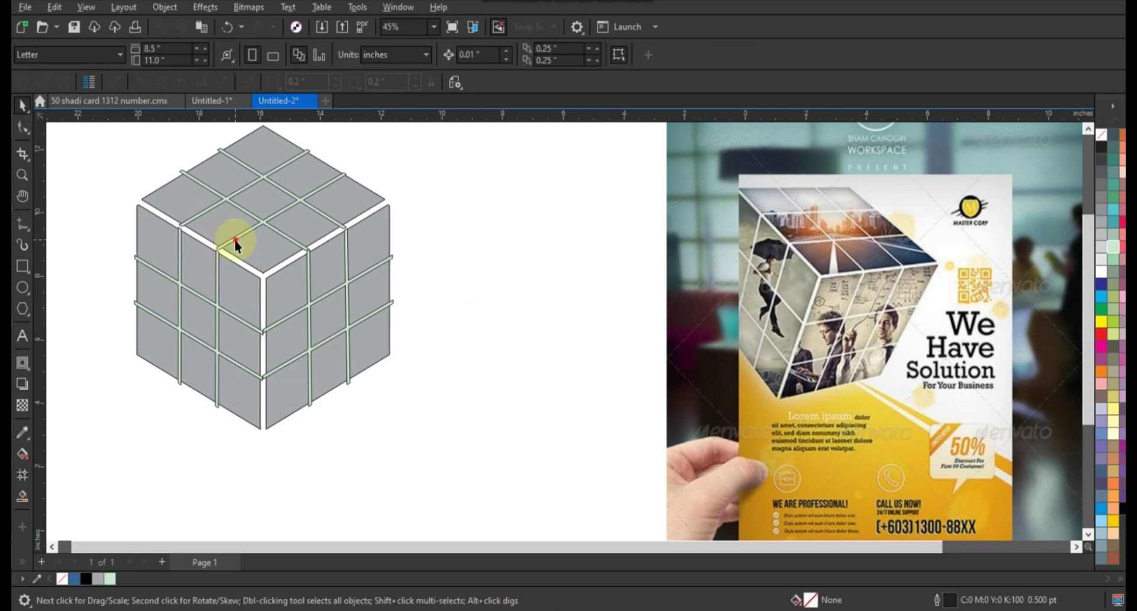
pyautogui.click(168, 206)
pyautogui.keyDown('shift'); pyautogui.click(166, 201); pyautogui.keyUp('shift')
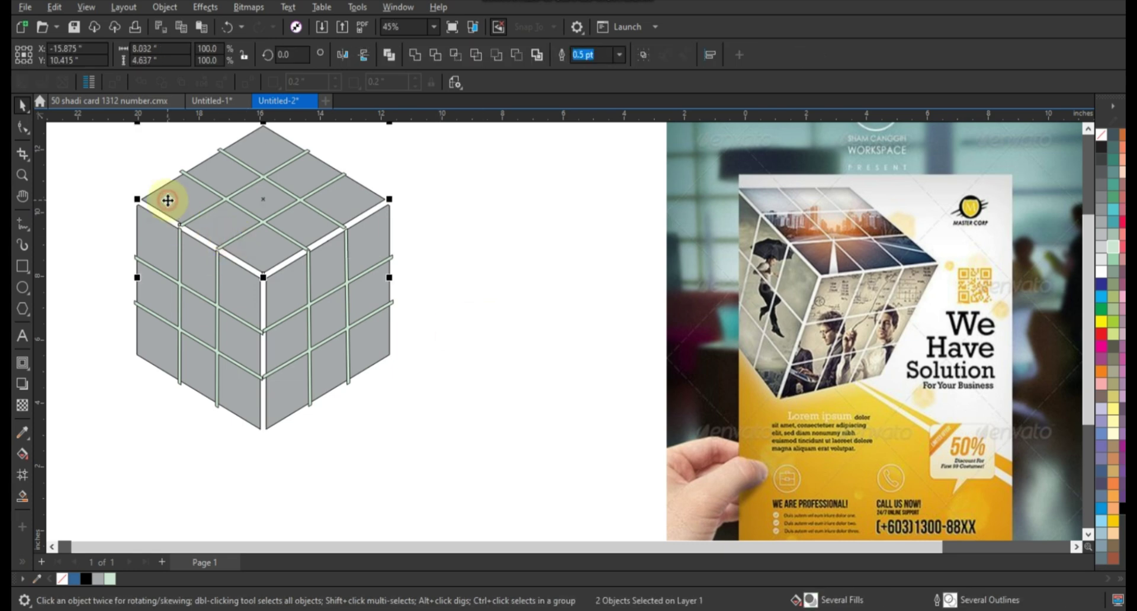
pyautogui.click(435, 56)
pyautogui.click(344, 174)
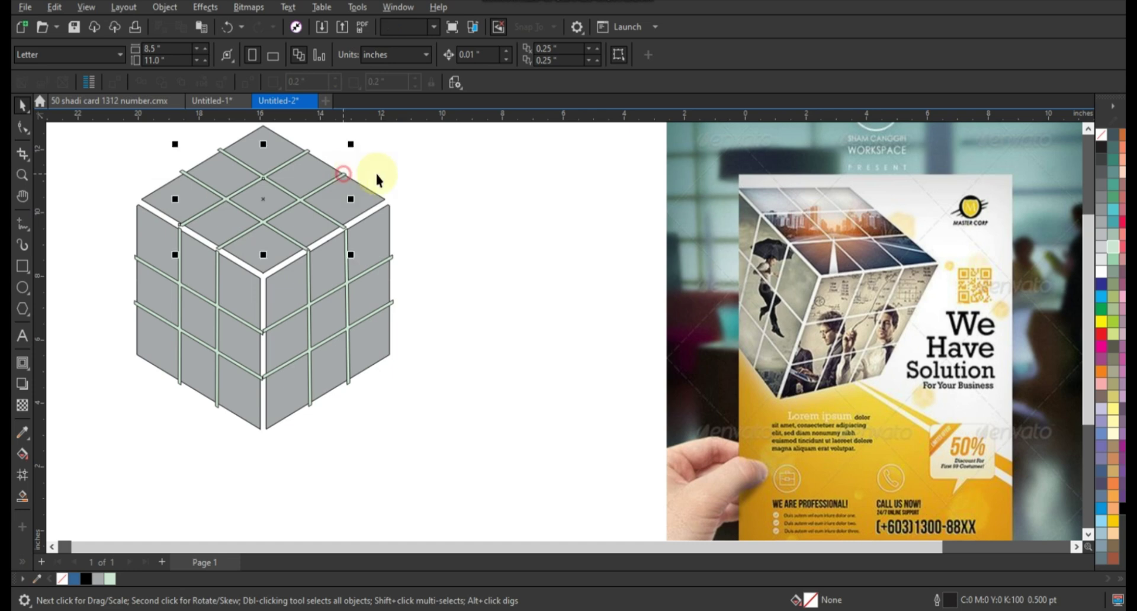
pyautogui.press('Delete')
# Trim the right and left faces with their grids and delete those grid lines.
pyautogui.click(393, 261)
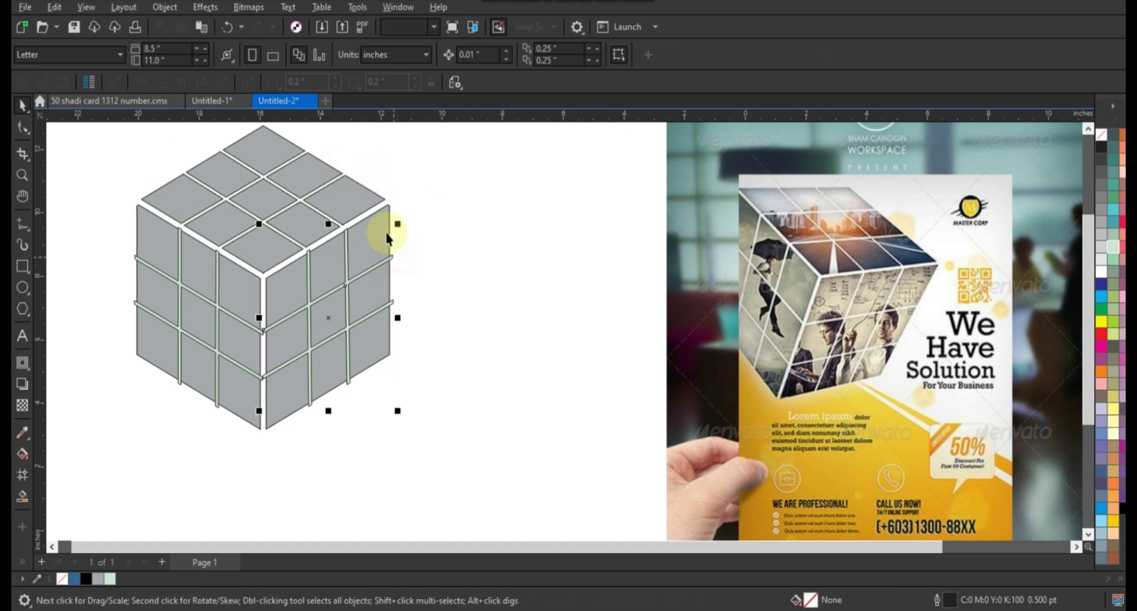
pyautogui.click(436, 56)
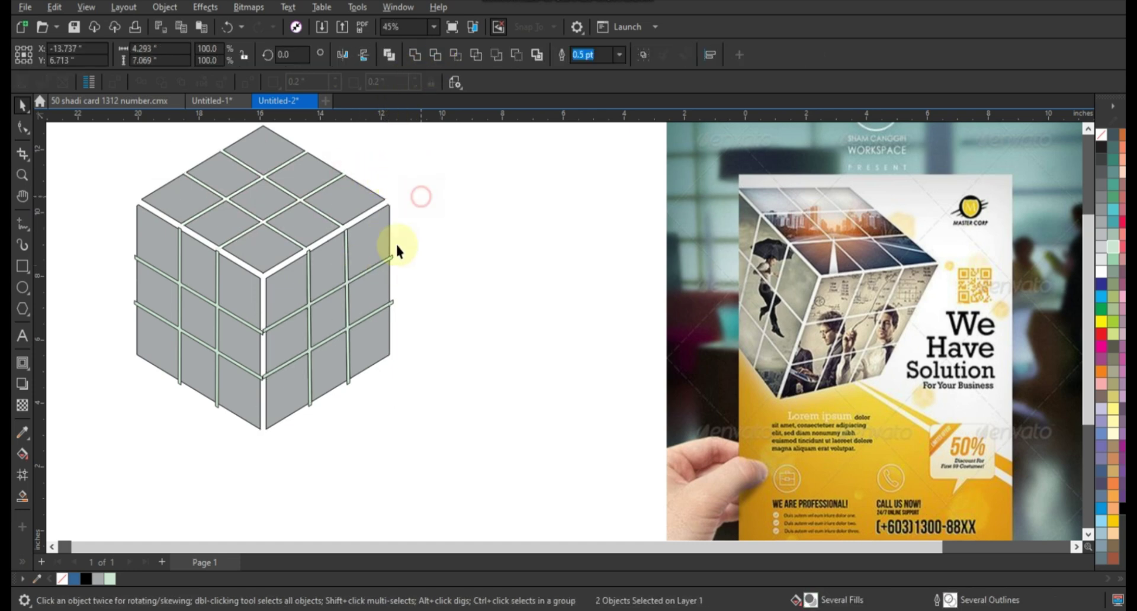
pyautogui.click(394, 253)
pyautogui.press('Delete')
pyautogui.click(435, 274)
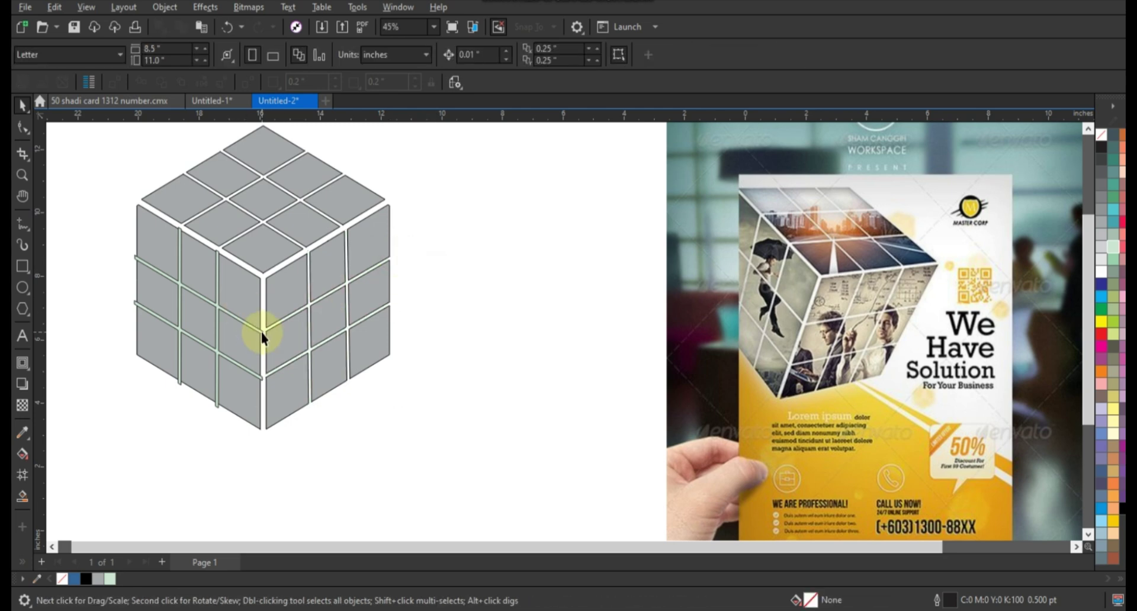
pyautogui.click(259, 335)
pyautogui.click(443, 62)
pyautogui.click(456, 234)
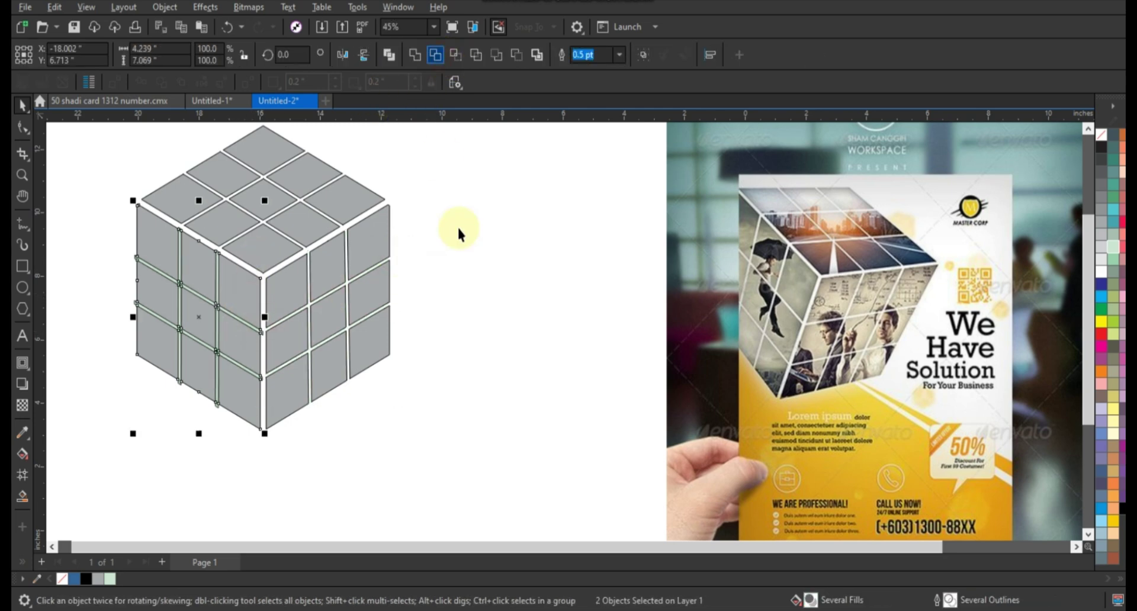
pyautogui.click(264, 337)
pyautogui.press('Delete')
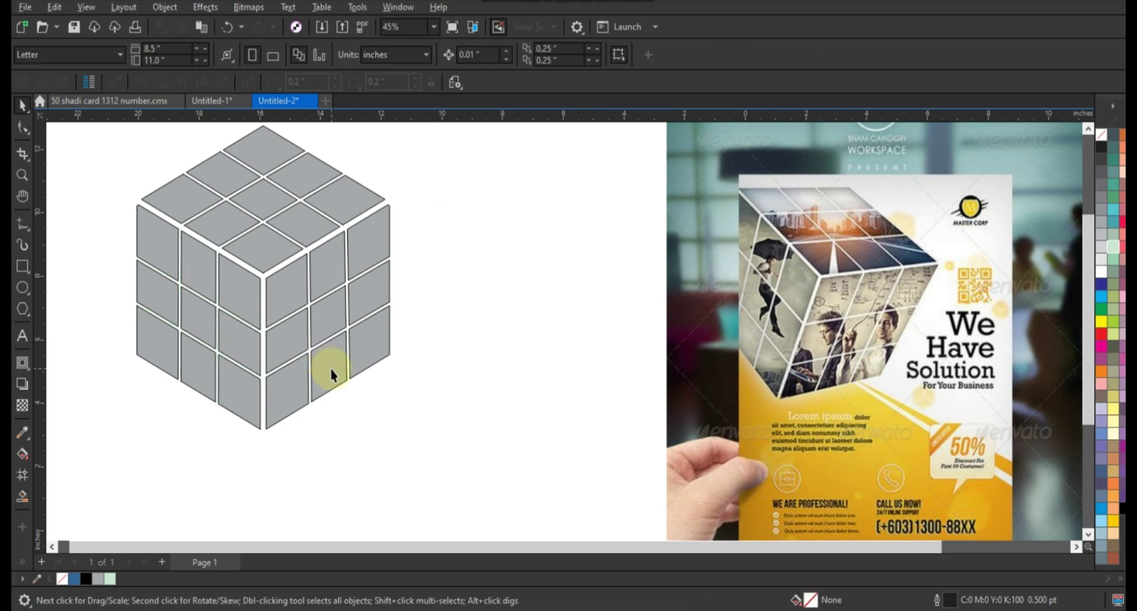
pyautogui.scroll(-1, 304, 383)
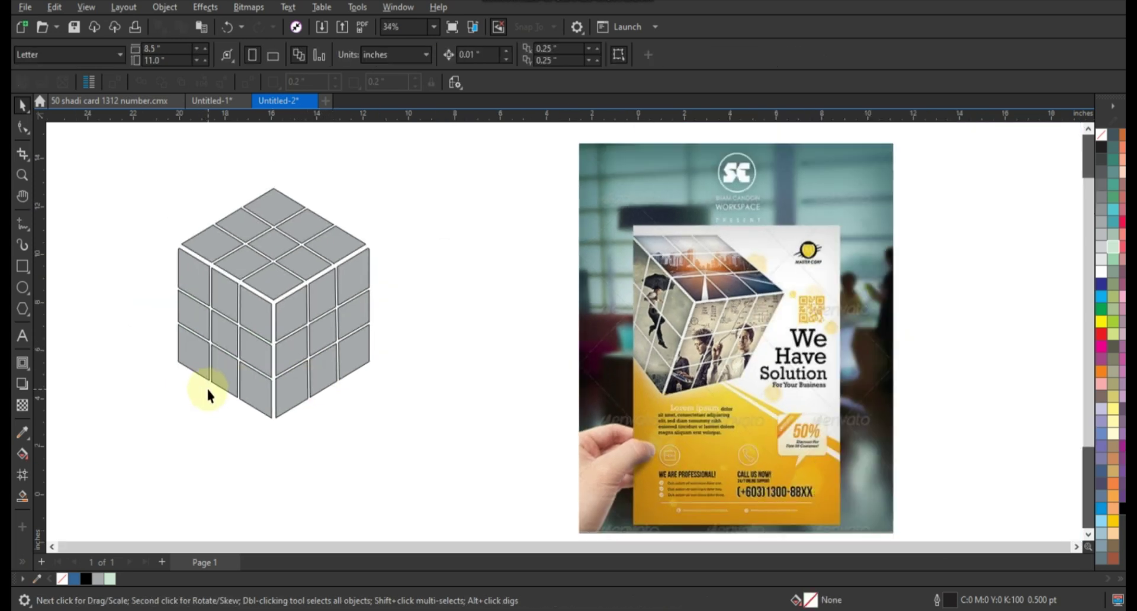
# PowerClip the sunset photo into the top face and the silhouette photo into the right face.
pyautogui.scroll(-2, 391, 292)
pyautogui.click(583, 335)
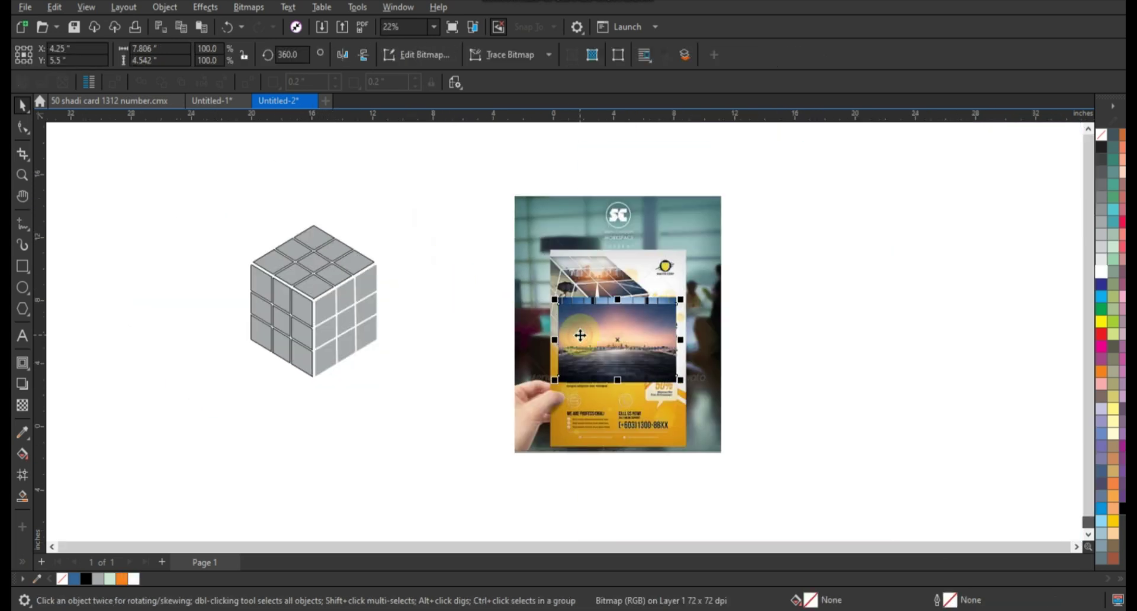
pyautogui.click(325, 239)
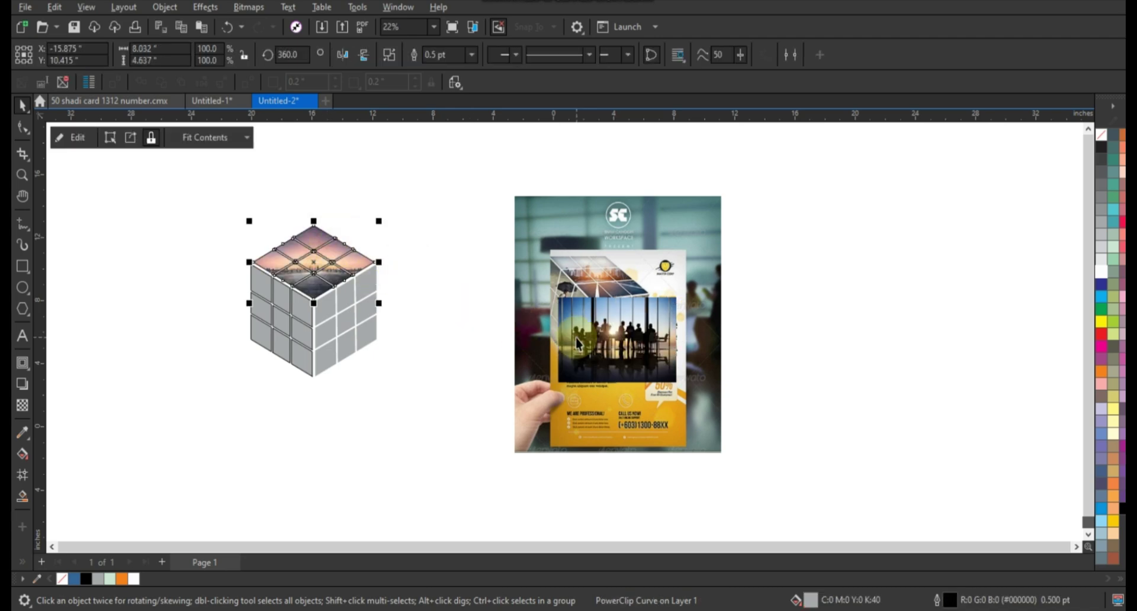
pyautogui.click(290, 314)
pyautogui.click(291, 314)
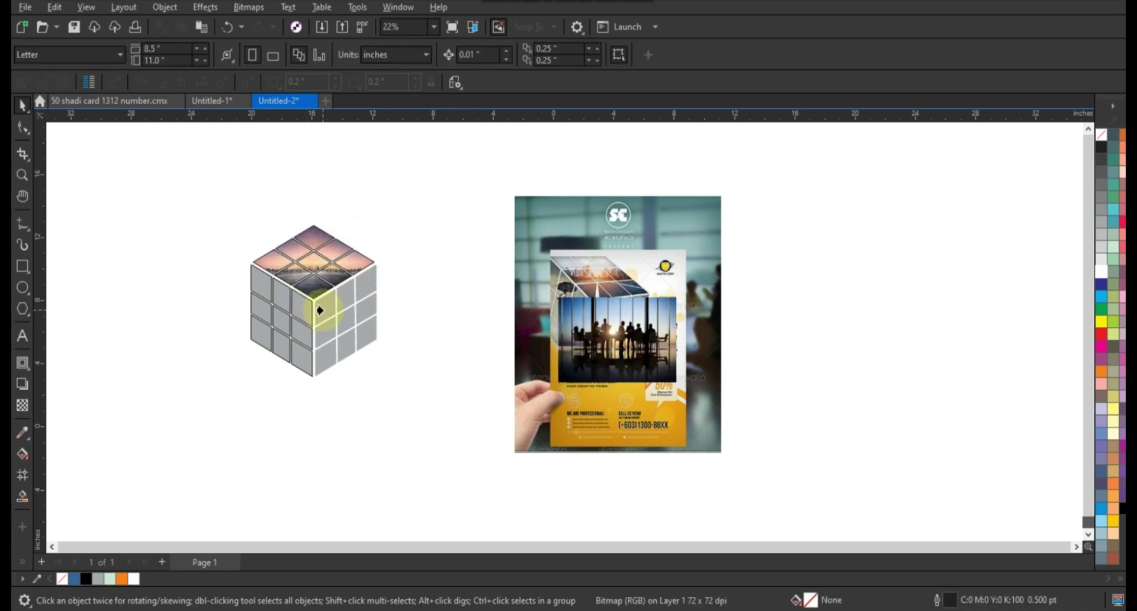
pyautogui.click(320, 310)
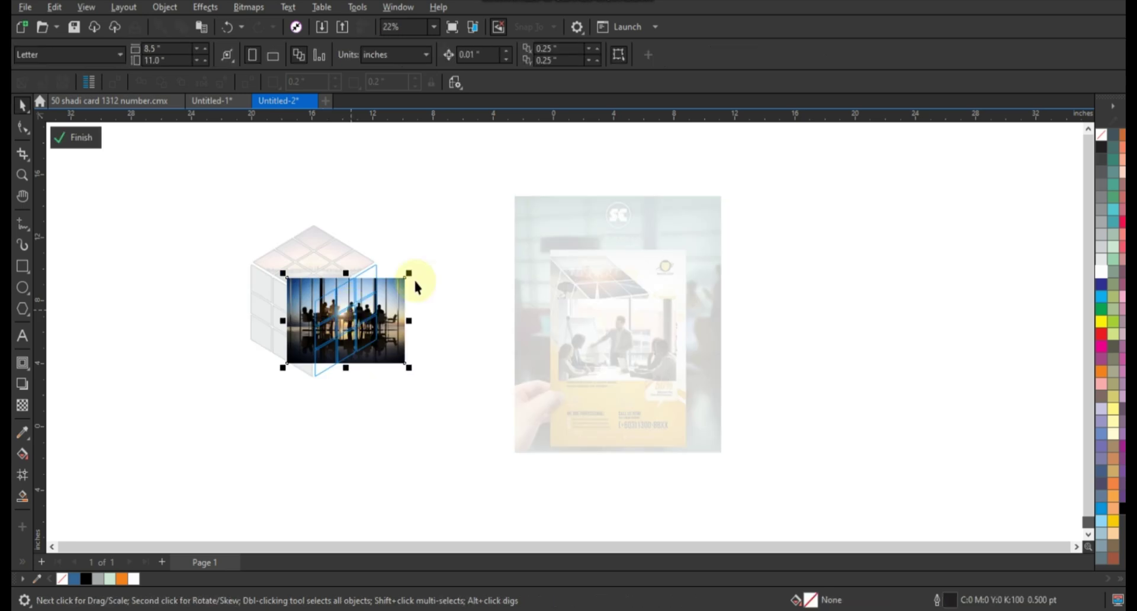
pyautogui.keyDown('ctrl'); pyautogui.click(430, 258); pyautogui.keyUp('ctrl')
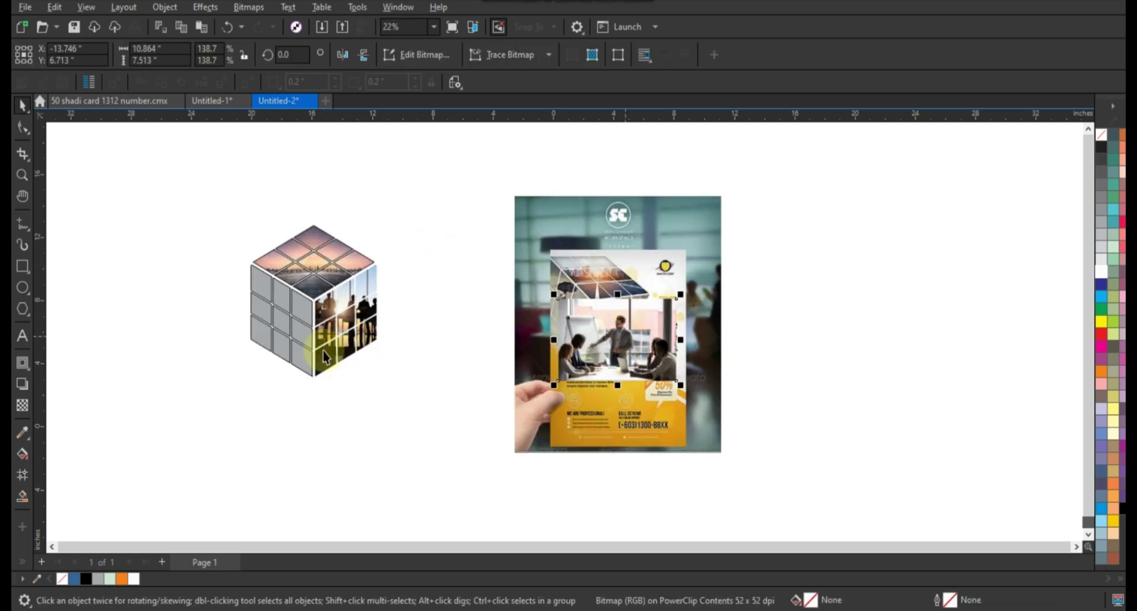
# Reposition the left face's photo and recolour the cube pieces' outlines.
pyautogui.click(276, 307)
pyautogui.keyDown('ctrl'); pyautogui.click(284, 319); pyautogui.keyUp('ctrl')
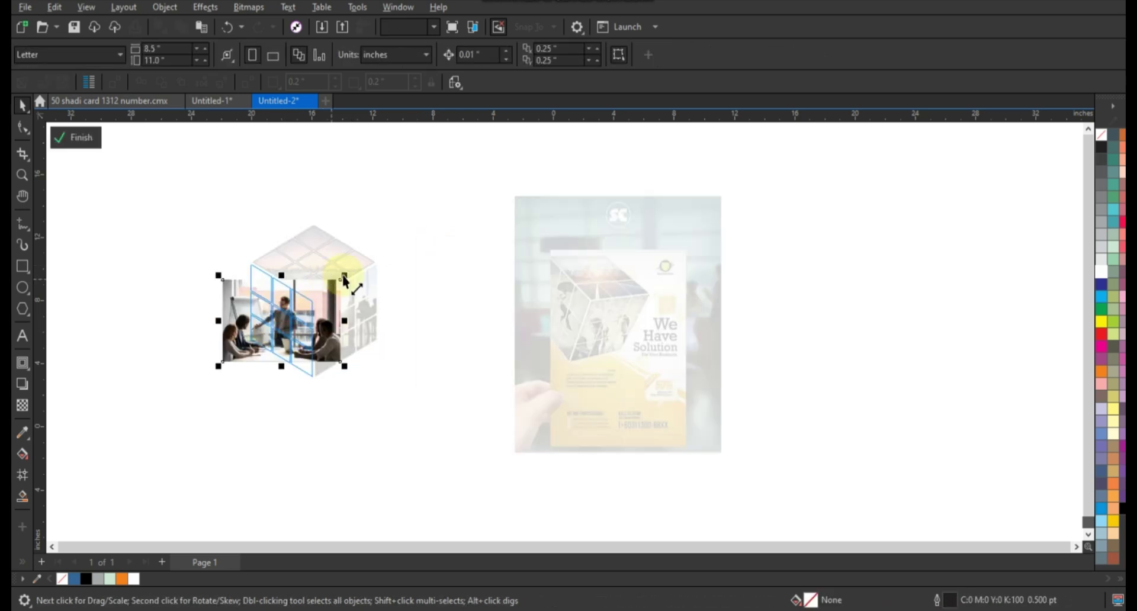
pyautogui.keyDown('ctrl'); pyautogui.click(203, 246); pyautogui.keyUp('ctrl')
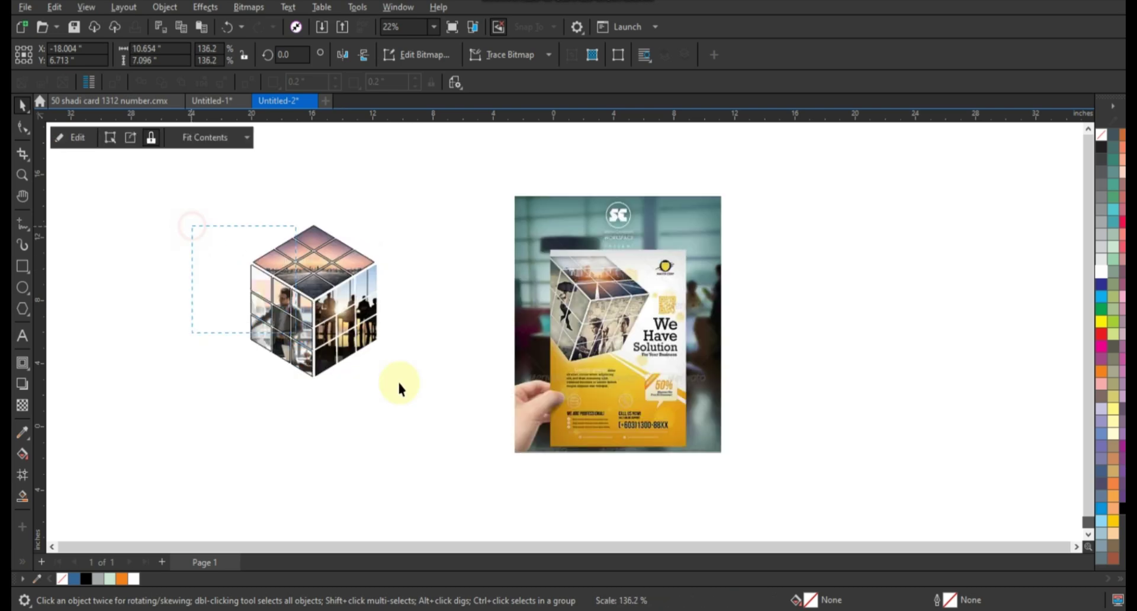
pyautogui.rightClick(1102, 135)
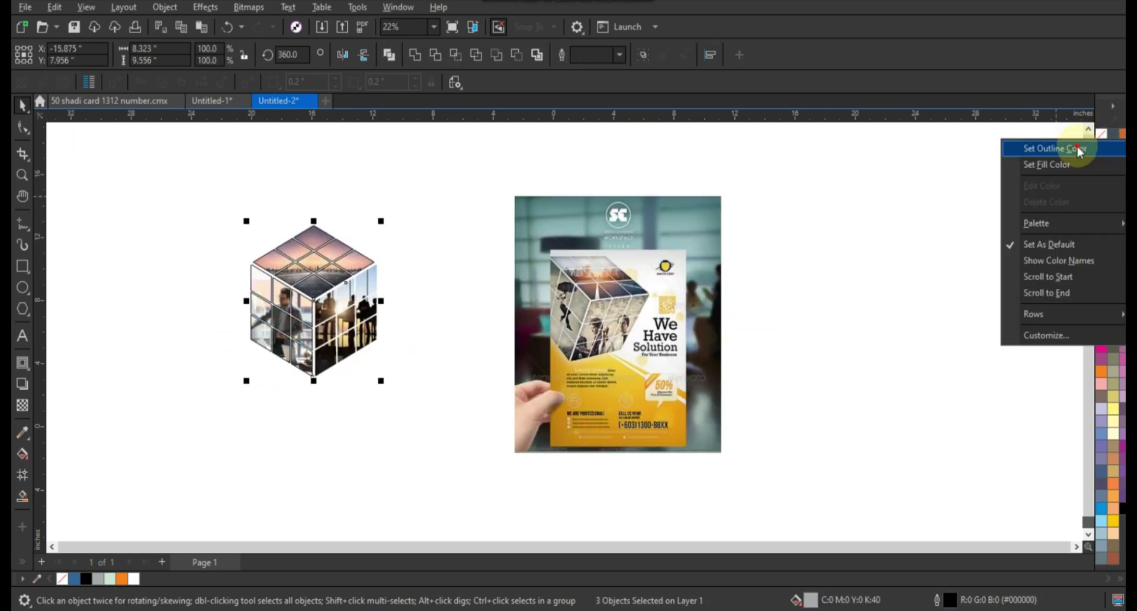
pyautogui.click(204, 267)
pyautogui.click(22, 175)
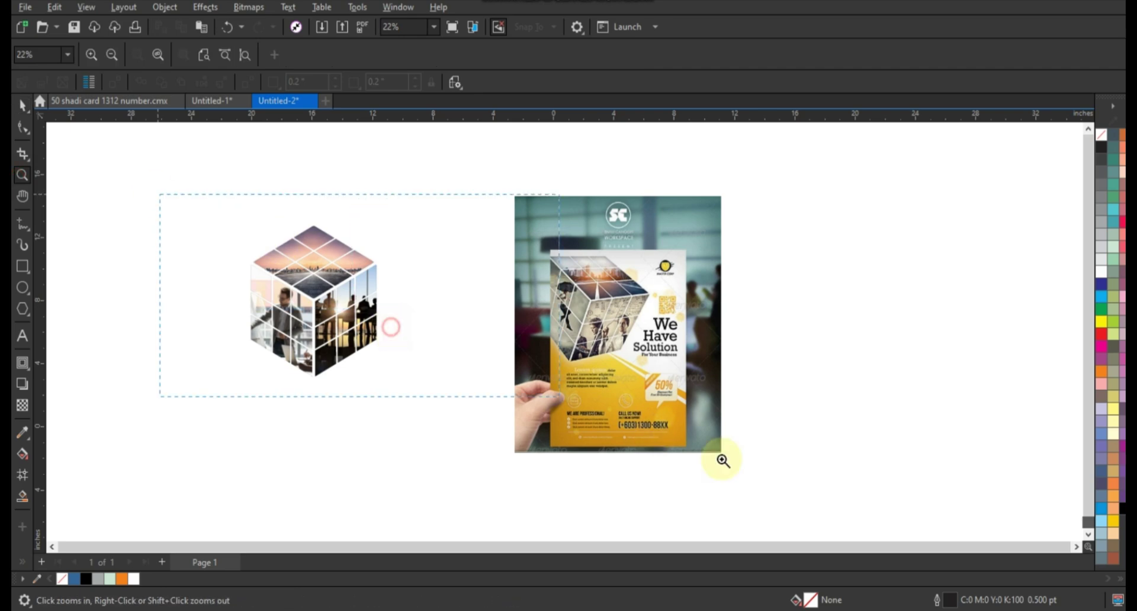
# Draw a new hexagon beside the cube and rotate it to match the cube's corners.
pyautogui.click(448, 342)
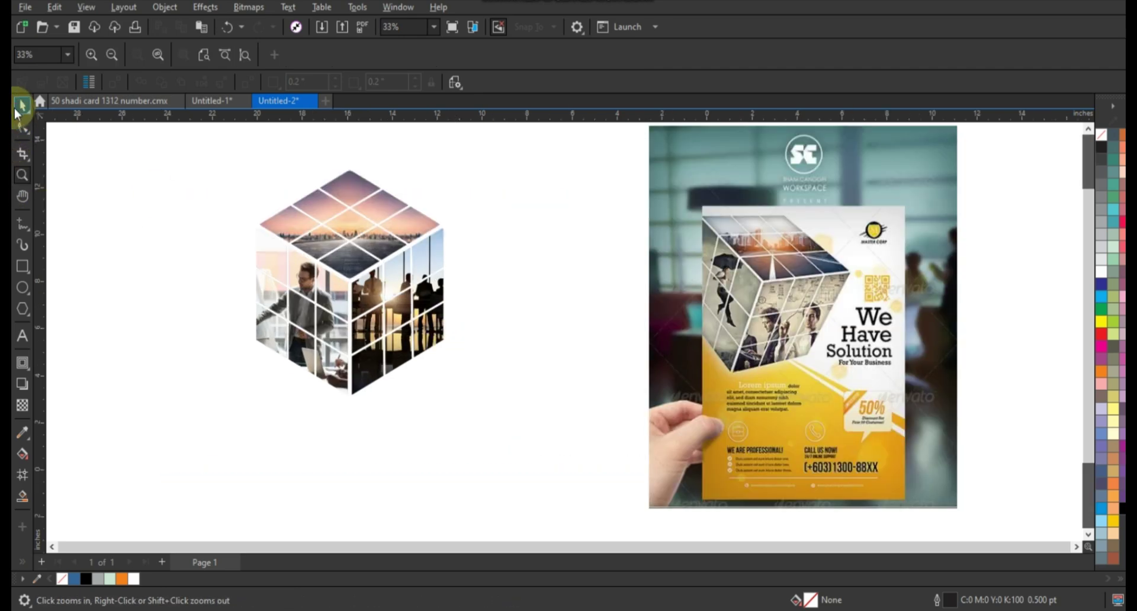
pyautogui.click(22, 105)
pyautogui.click(481, 277)
pyautogui.click(22, 308)
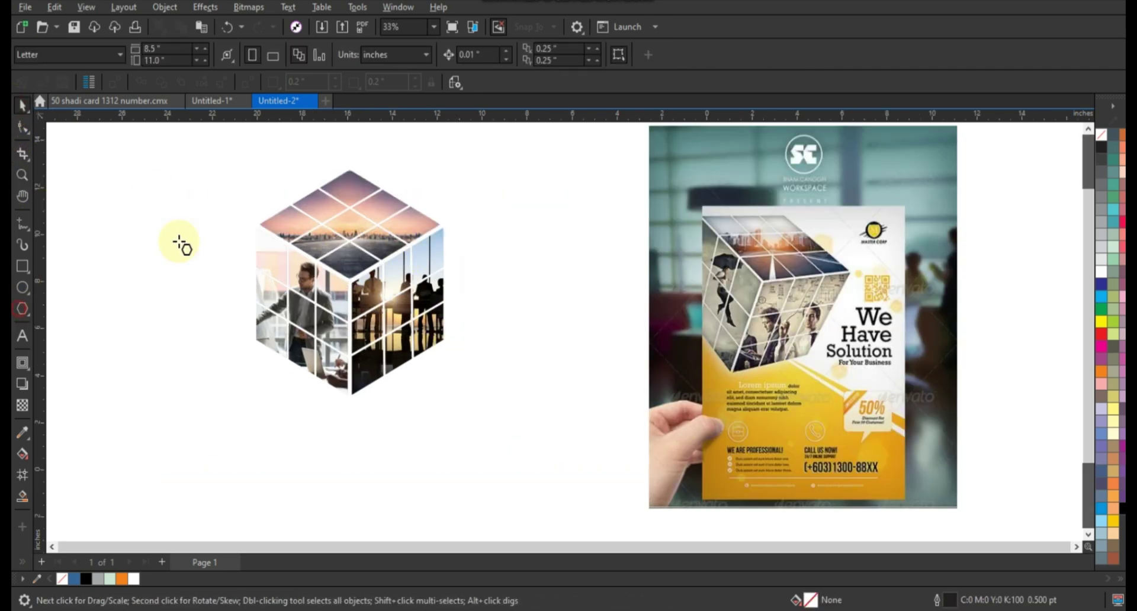
pyautogui.moveTo(177, 239); pyautogui.dragTo(59, 152)
pyautogui.click(22, 106)
pyautogui.click(211, 211)
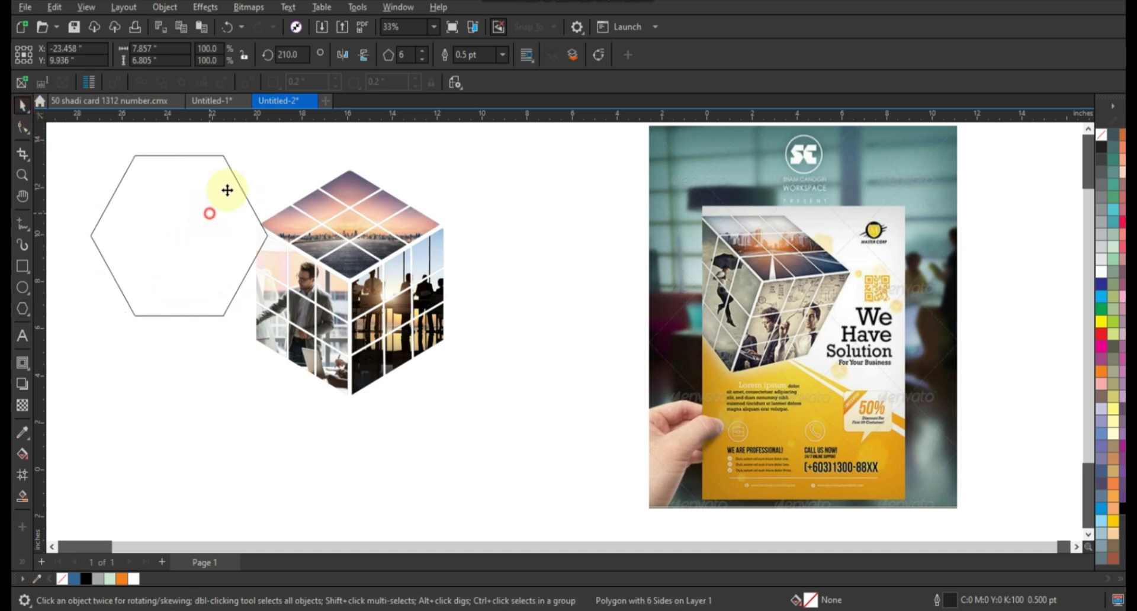
pyautogui.moveTo(276, 158)
pyautogui.mouseDown()
pyautogui.moveTo(221, 274)
pyautogui.moveTo(215, 254)
pyautogui.moveTo(376, 228)
pyautogui.mouseUp()
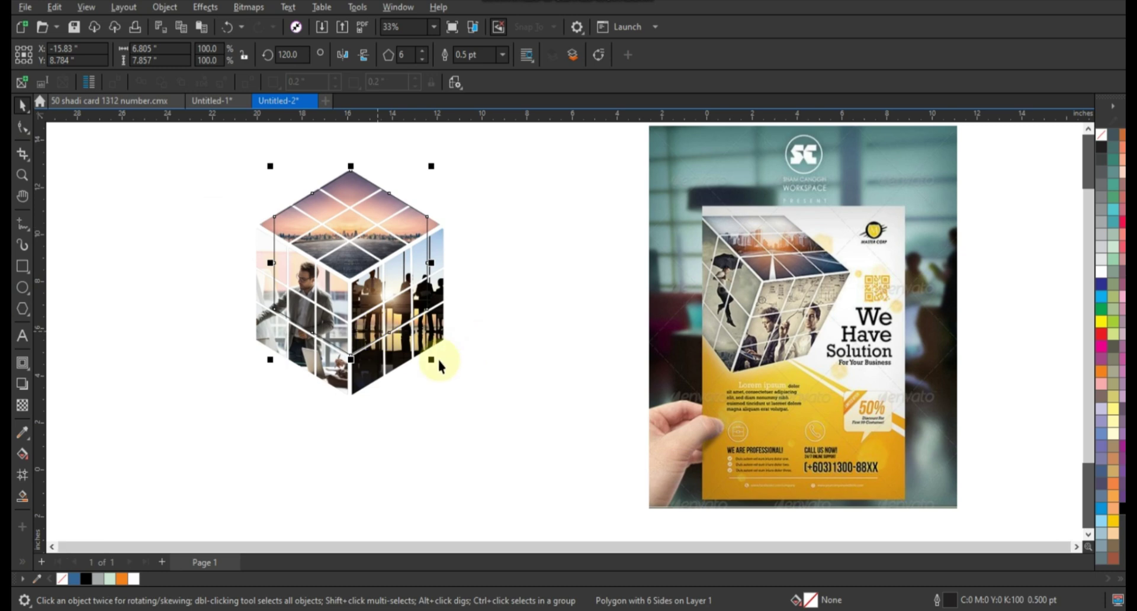
# Move and enlarge the hexagon to frame the whole cube, and fill it white.
pyautogui.moveTo(438, 358)
pyautogui.mouseDown()
pyautogui.moveTo(449, 392)
pyautogui.moveTo(361, 397)
pyautogui.mouseUp()
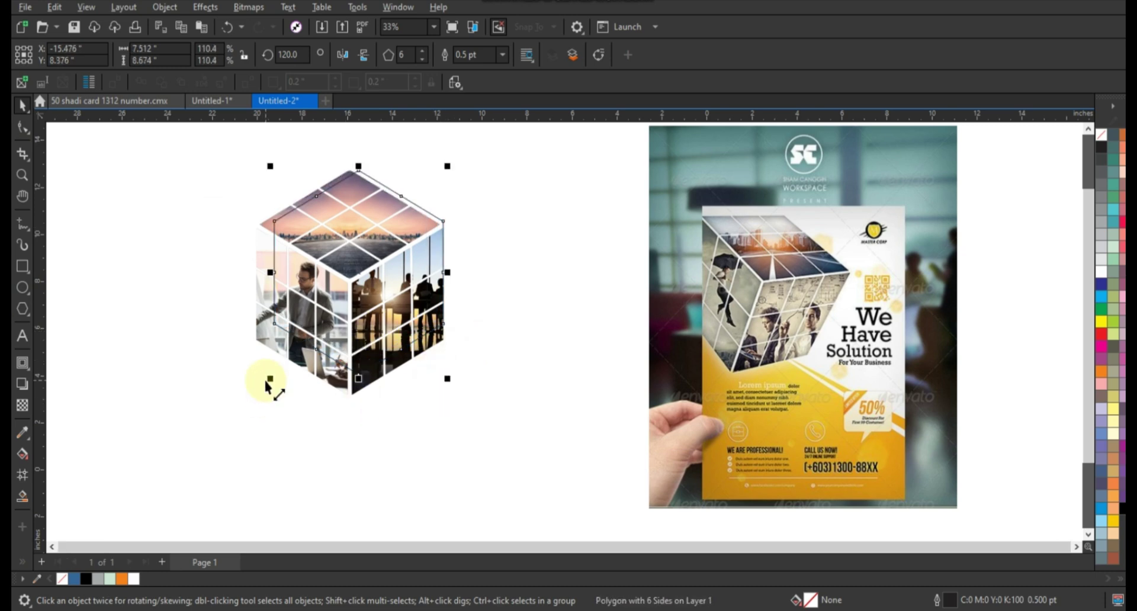
pyautogui.moveTo(266, 380); pyautogui.dragTo(254, 411)
pyautogui.moveTo(253, 169); pyautogui.dragTo(249, 164)
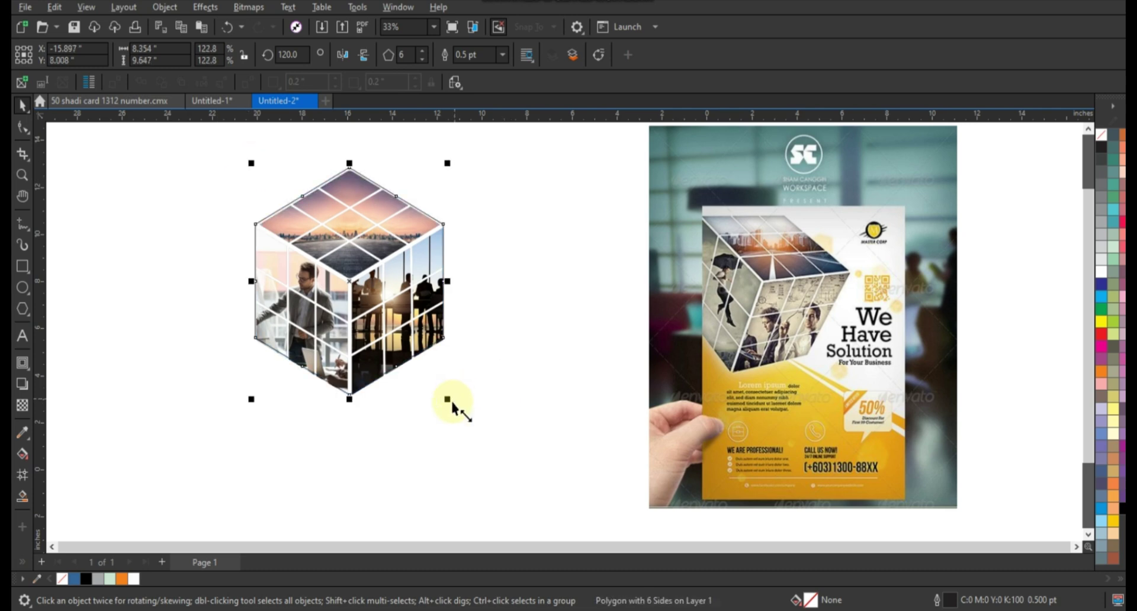
pyautogui.moveTo(452, 403); pyautogui.dragTo(454, 407)
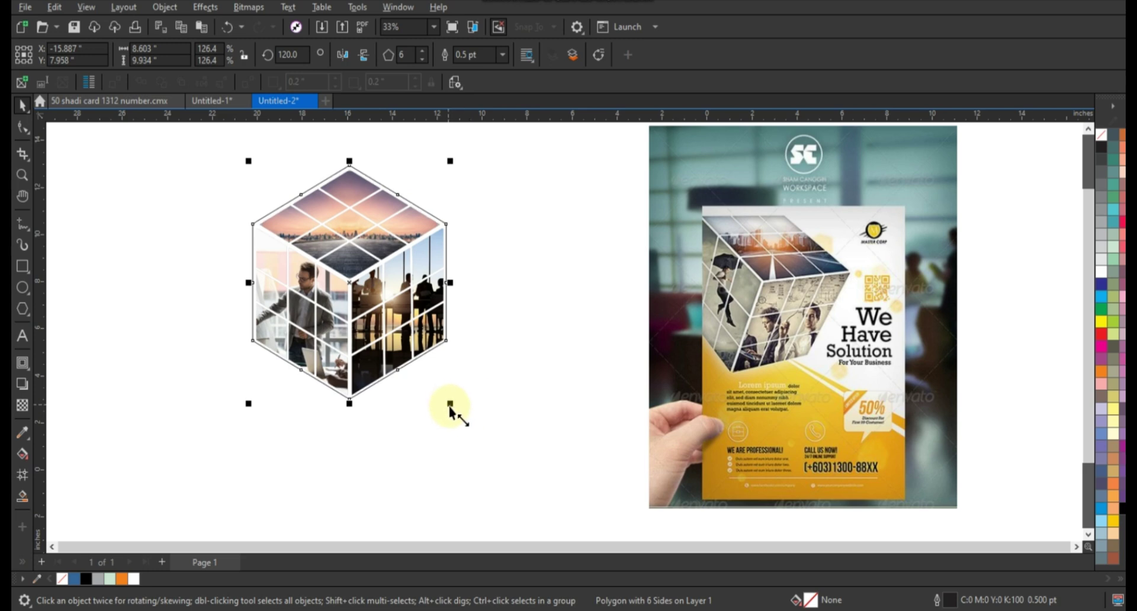
pyautogui.click(1103, 274)
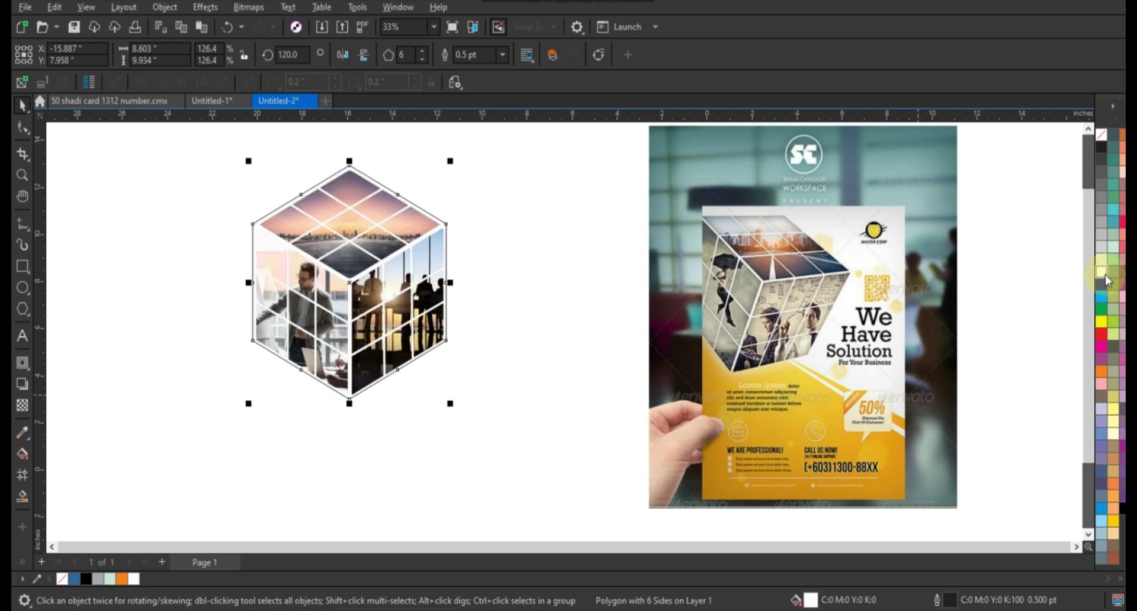
# Remove outlines from the cube and hexagon and group all four pieces.
pyautogui.click(174, 145)
pyautogui.moveTo(175, 145); pyautogui.dragTo(497, 444)
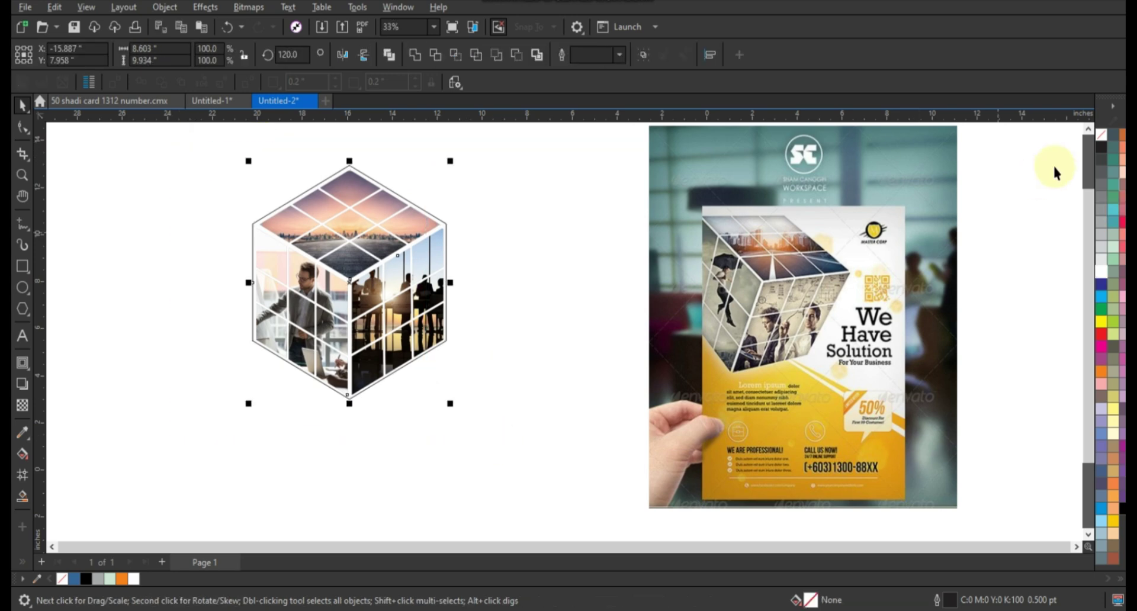
pyautogui.rightClick(1100, 141)
pyautogui.click(1081, 150)
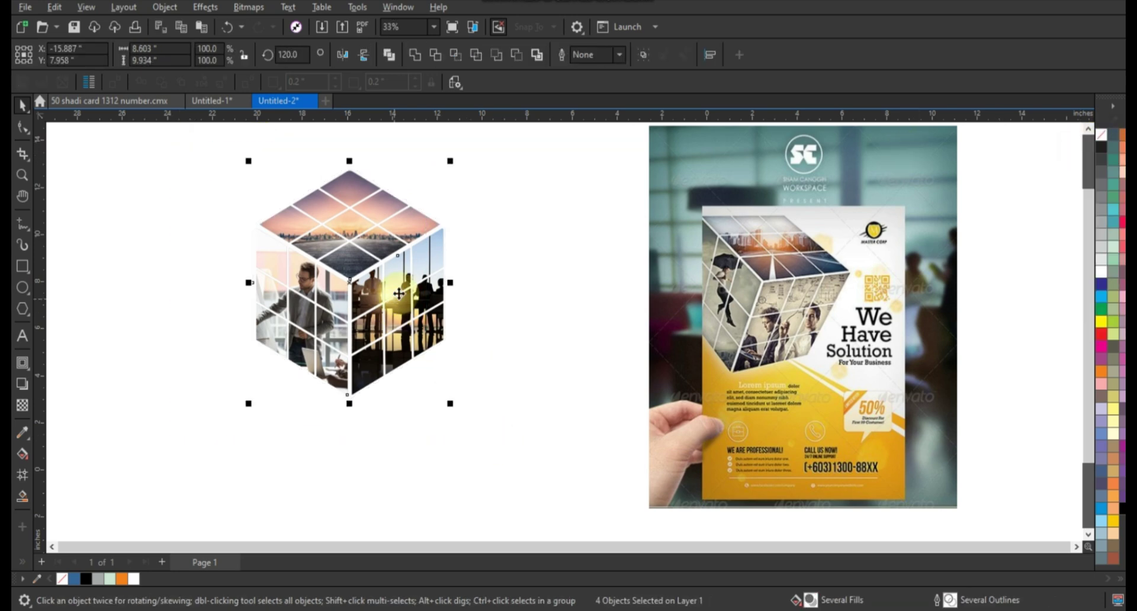
pyautogui.hotkey('ctrl', 'g')
pyautogui.scroll(-1, 332, 332)
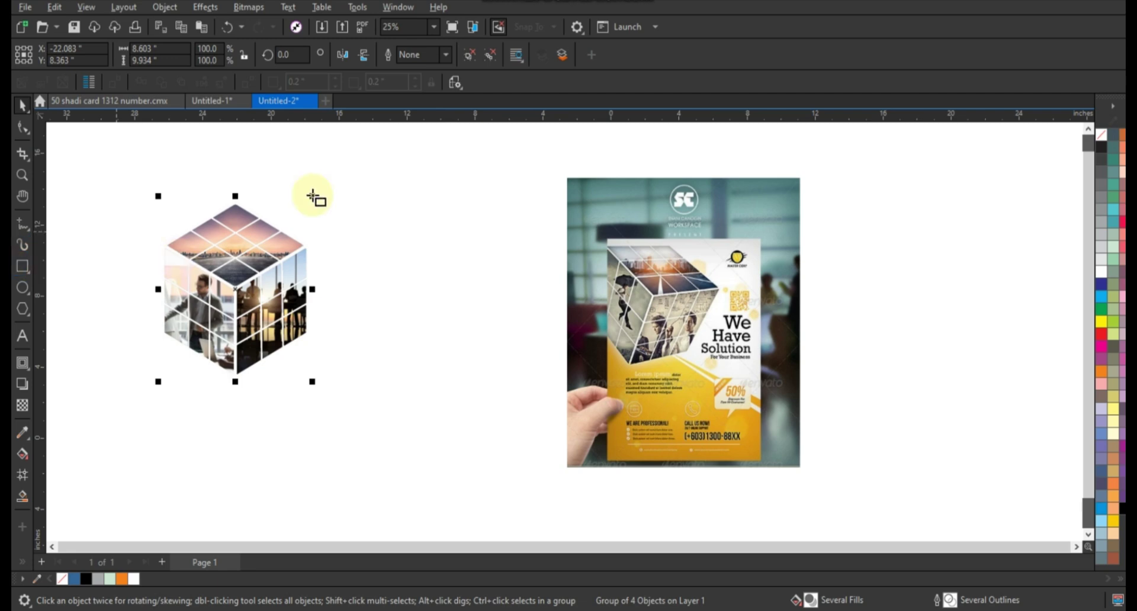
# Draw a tall flyer-page rectangle and shift the photo cube further left.
pyautogui.moveTo(303, 173); pyautogui.dragTo(517, 491)
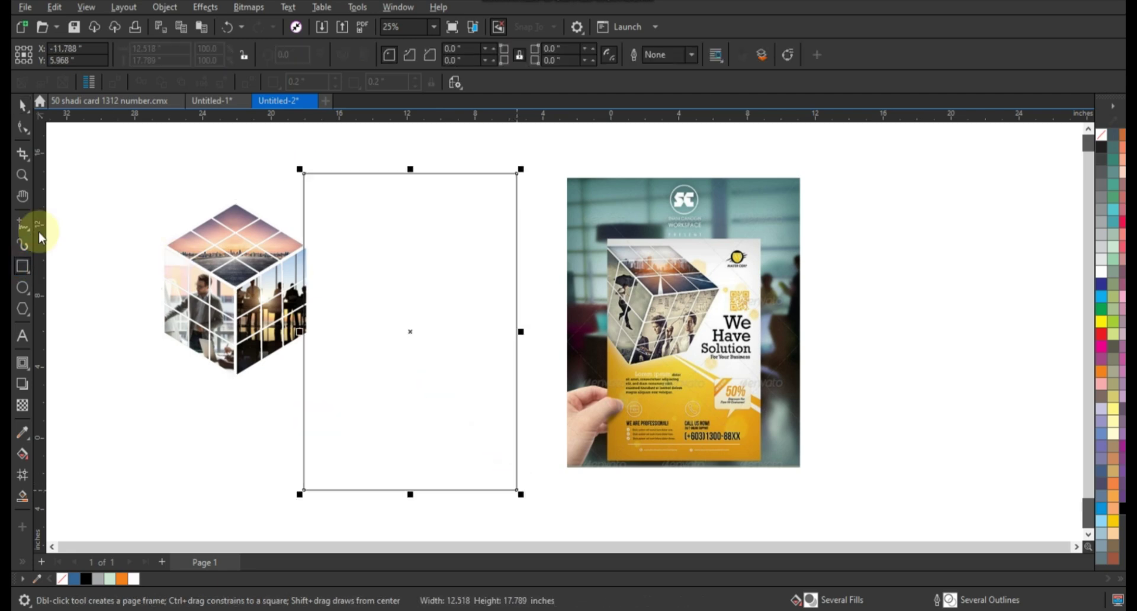
pyautogui.click(22, 121)
pyautogui.moveTo(231, 290); pyautogui.dragTo(197, 290)
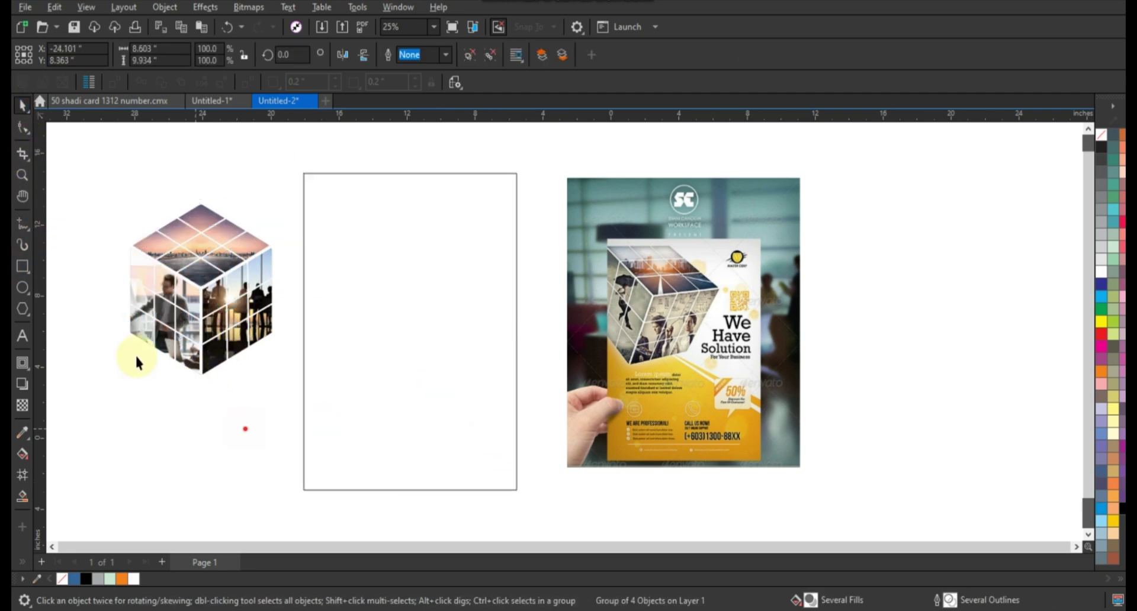
# Draw two freehand diagonal lines across the rectangle toward the lower right.
pyautogui.click(22, 224)
pyautogui.click(297, 245)
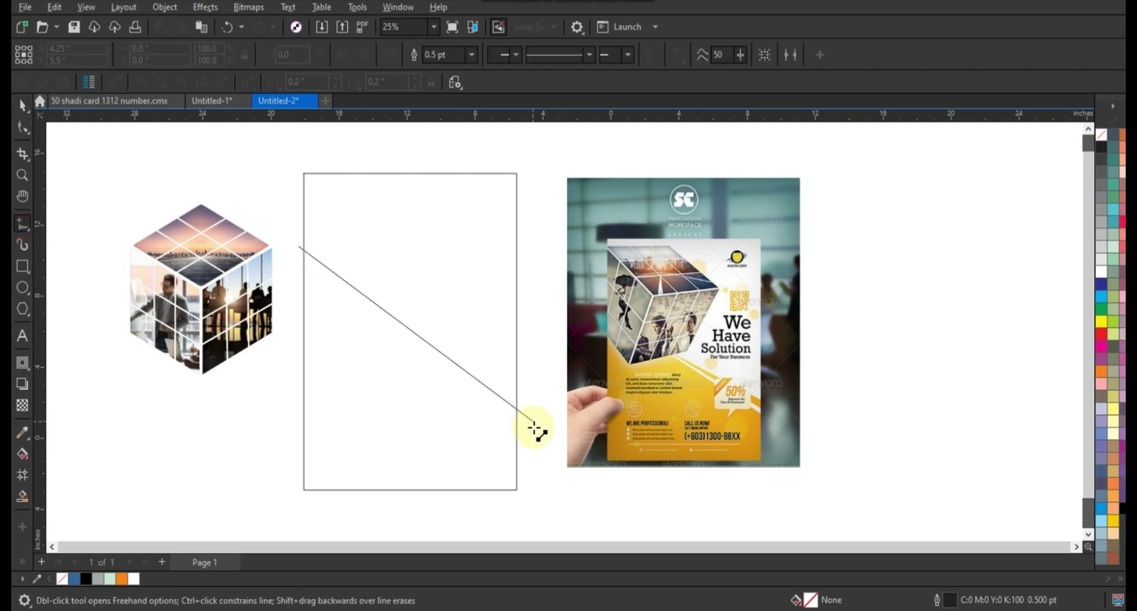
pyautogui.click(530, 439)
pyautogui.doubleClick(526, 447)
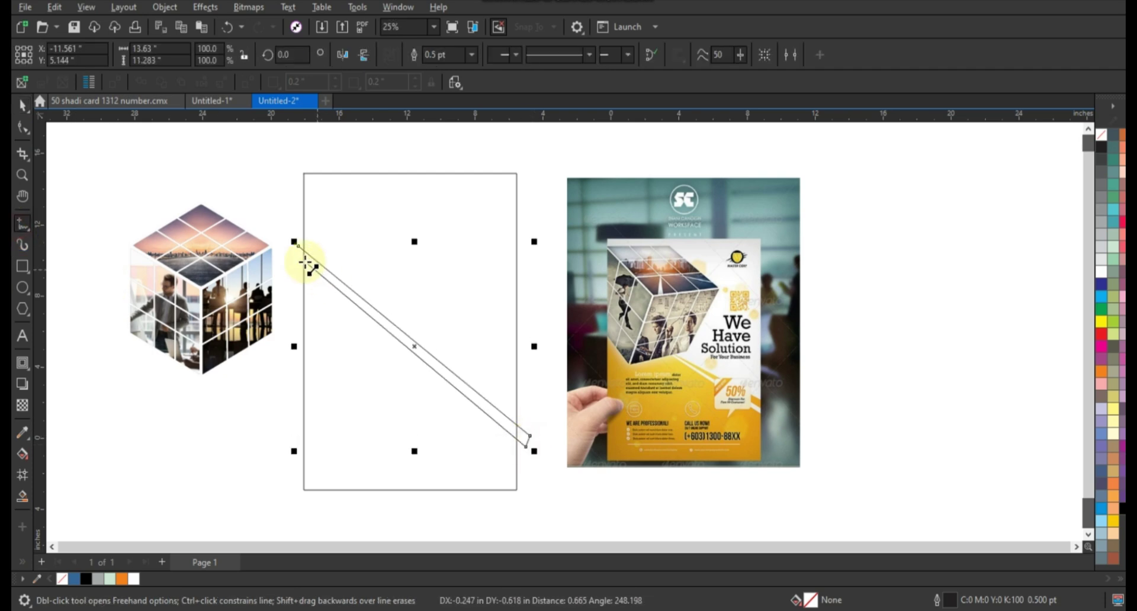
pyautogui.click(293, 239)
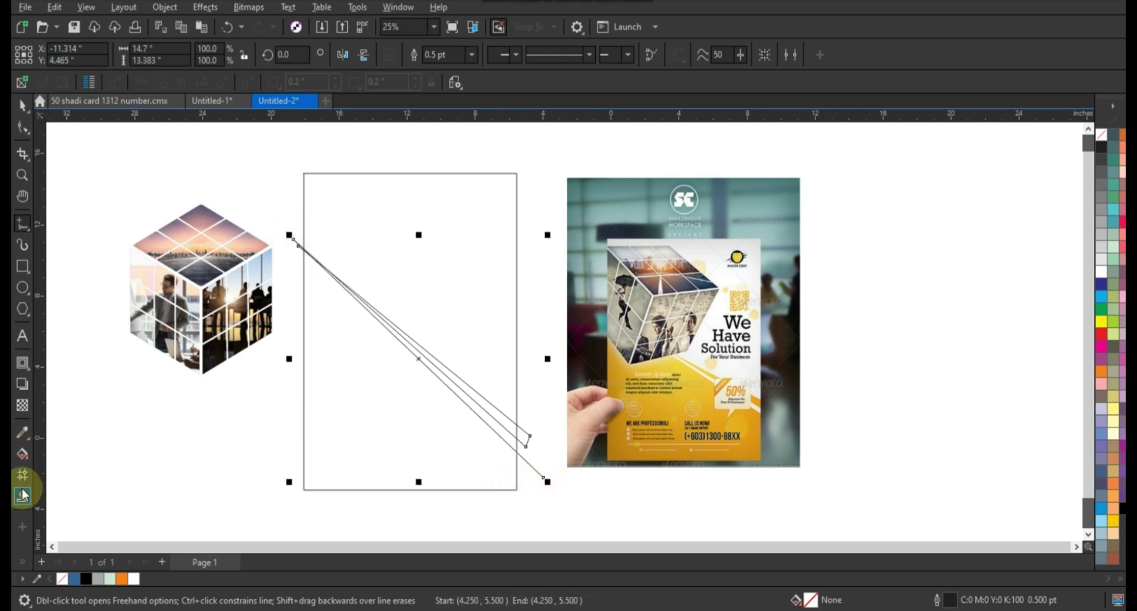
# Smart Fill the lower-left triangle and the thin diagonal strip, then delete the guide line.
pyautogui.click(22, 497)
pyautogui.click(427, 457)
pyautogui.click(493, 414)
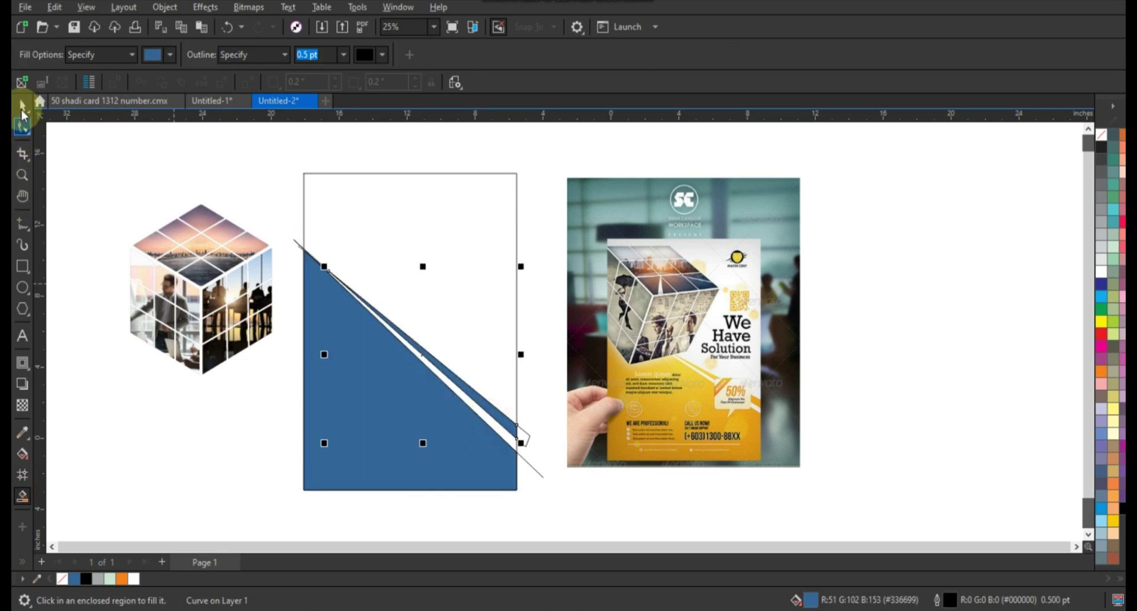
pyautogui.click(23, 108)
pyautogui.click(299, 246)
pyautogui.press('Delete')
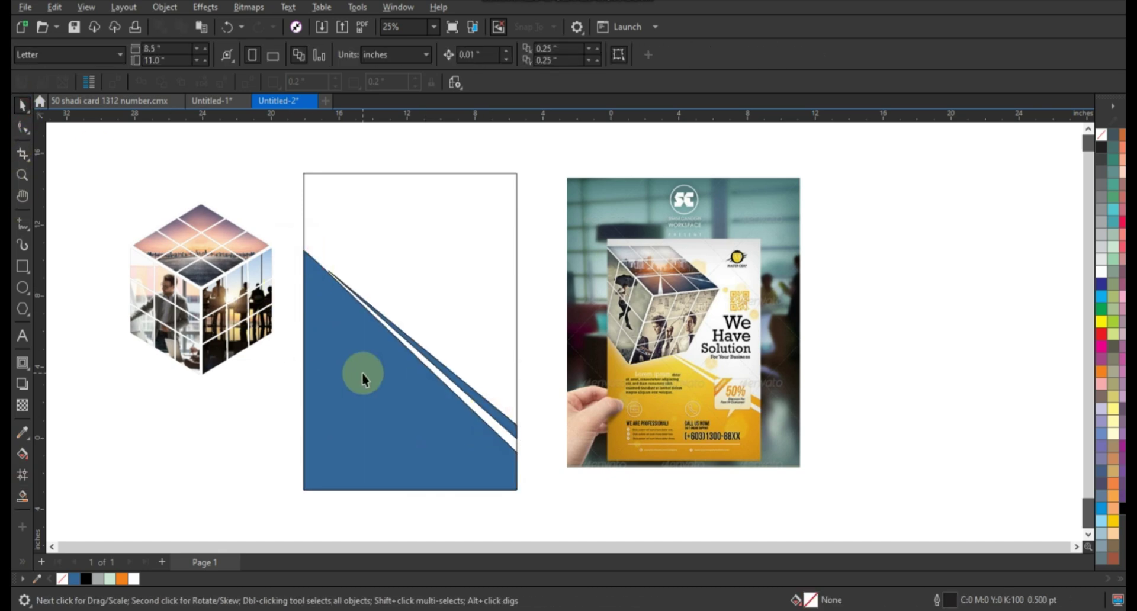
# Give the triangle and strip an orange-to-yellow interactive gradient fill.
pyautogui.click(363, 377)
pyautogui.keyDown('shift'); pyautogui.click(493, 407); pyautogui.keyUp('shift')
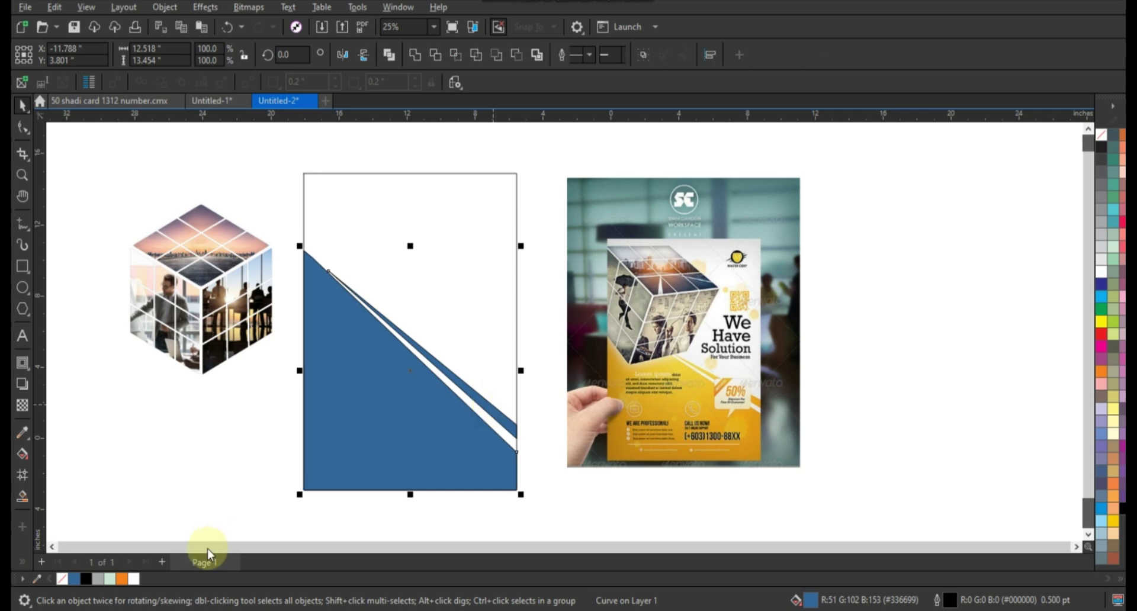
pyautogui.click(122, 578)
pyautogui.press('g')
pyautogui.click(396, 405)
pyautogui.moveTo(410, 350); pyautogui.dragTo(414, 328)
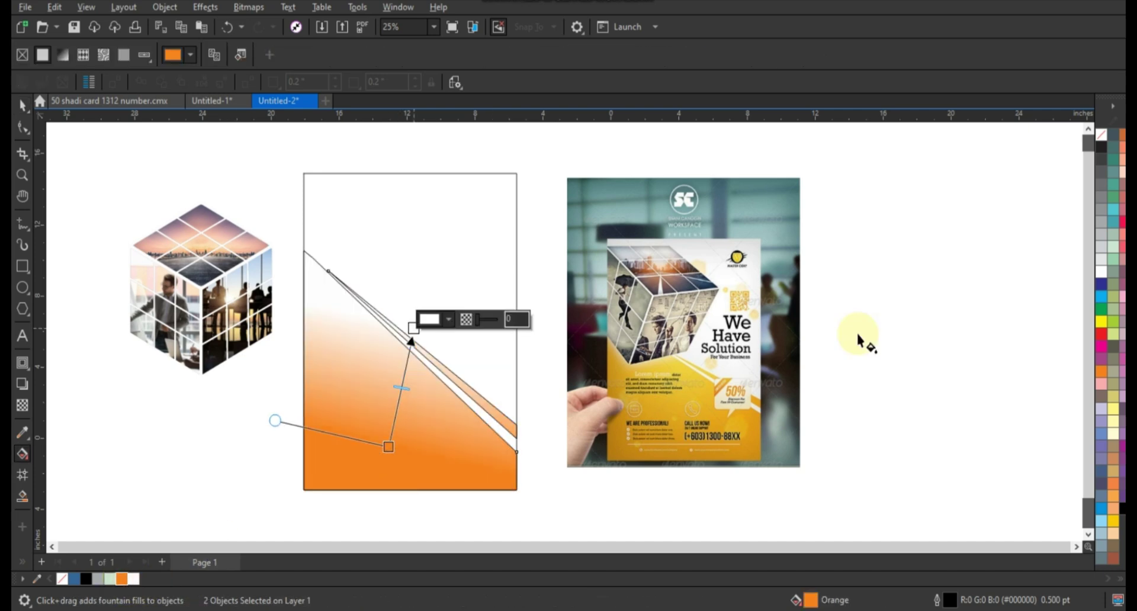
pyautogui.moveTo(478, 360)
pyautogui.mouseDown()
pyautogui.moveTo(411, 332)
pyautogui.moveTo(410, 298)
pyautogui.mouseUp()
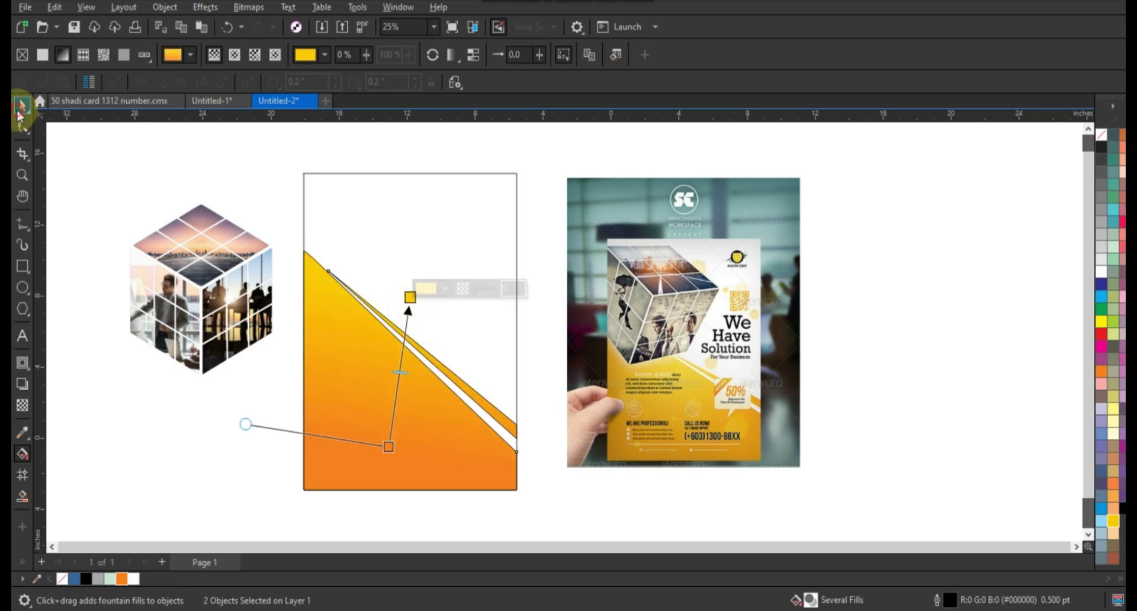
pyautogui.click(21, 108)
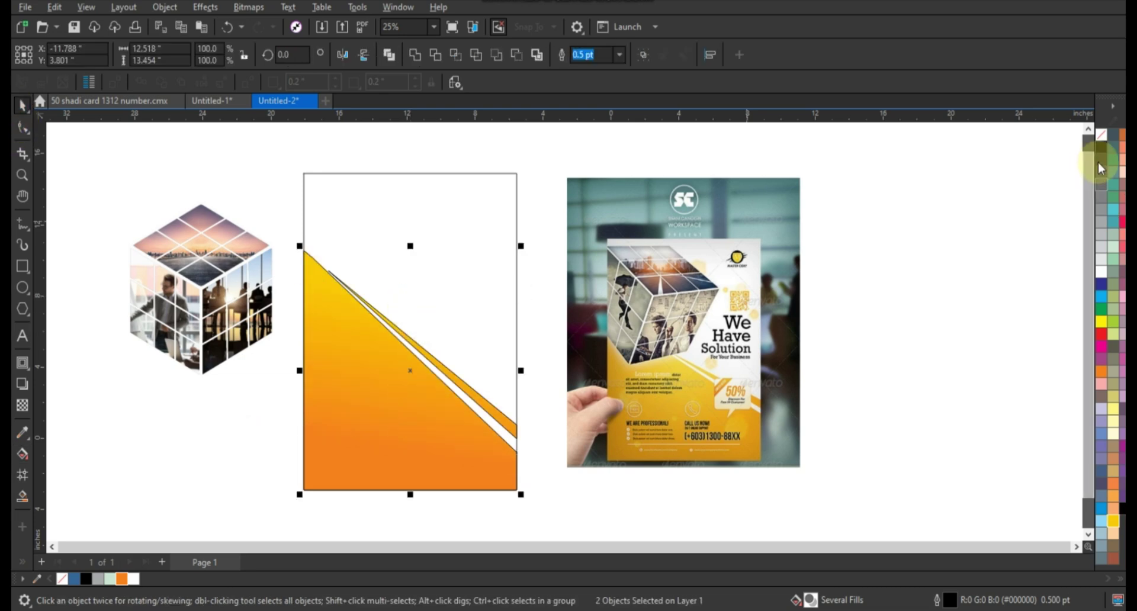
pyautogui.click(464, 275)
# Tilt the photo cube, move it onto the rectangle and enlarge it.
pyautogui.moveTo(114, 215); pyautogui.dragTo(290, 385)
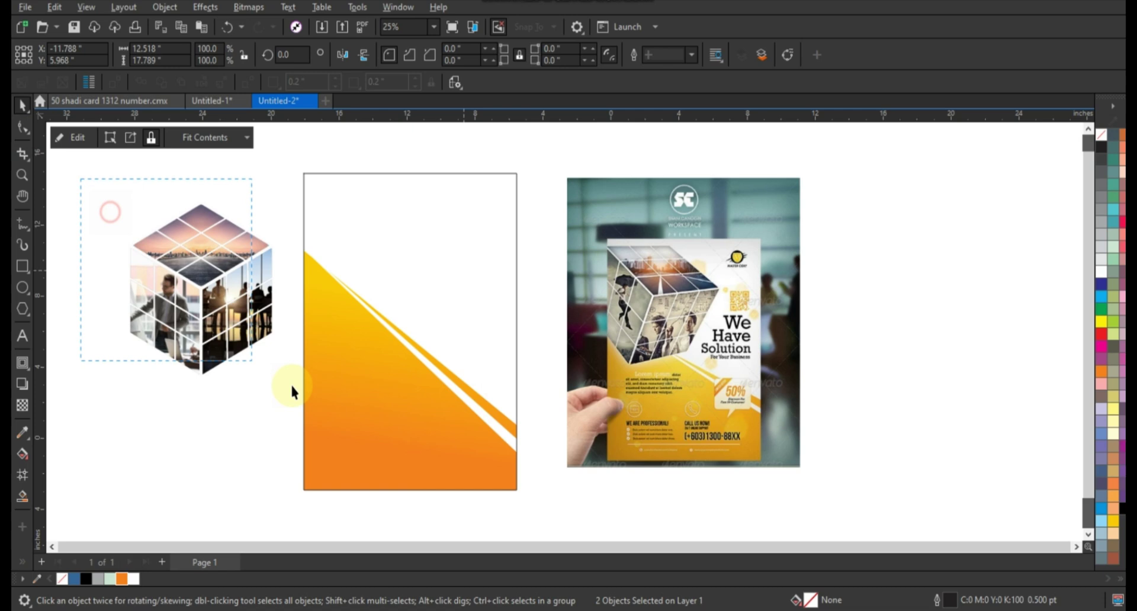
pyautogui.click(246, 308)
pyautogui.moveTo(279, 192); pyautogui.dragTo(289, 250)
pyautogui.moveTo(219, 271); pyautogui.dragTo(356, 260)
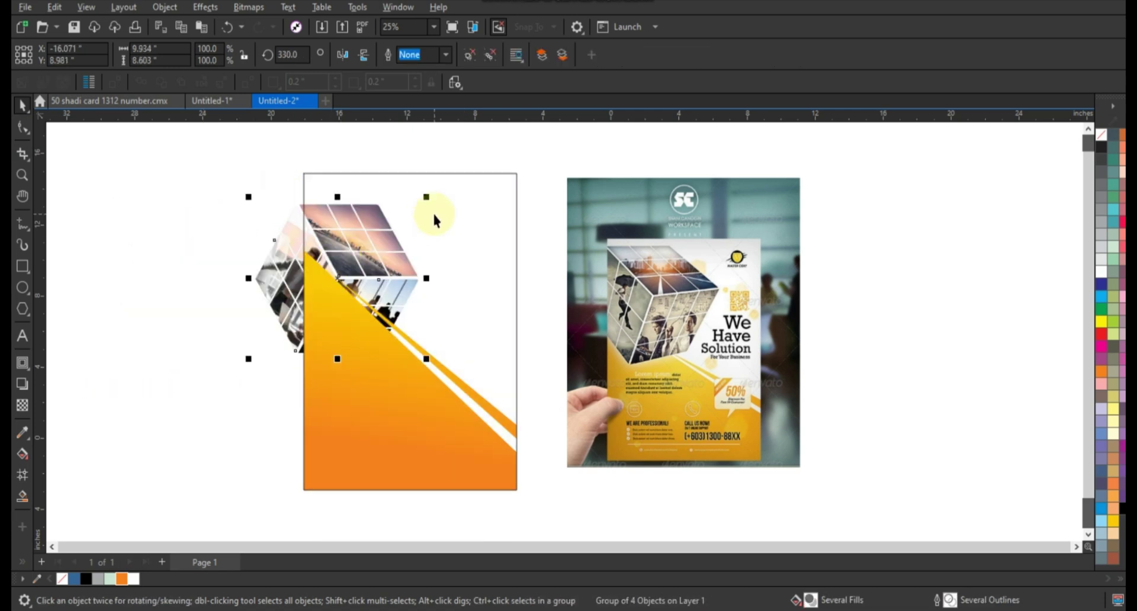
pyautogui.moveTo(426, 196)
pyautogui.mouseDown()
pyautogui.moveTo(401, 259)
pyautogui.moveTo(383, 262)
pyautogui.moveTo(392, 264)
pyautogui.mouseUp()
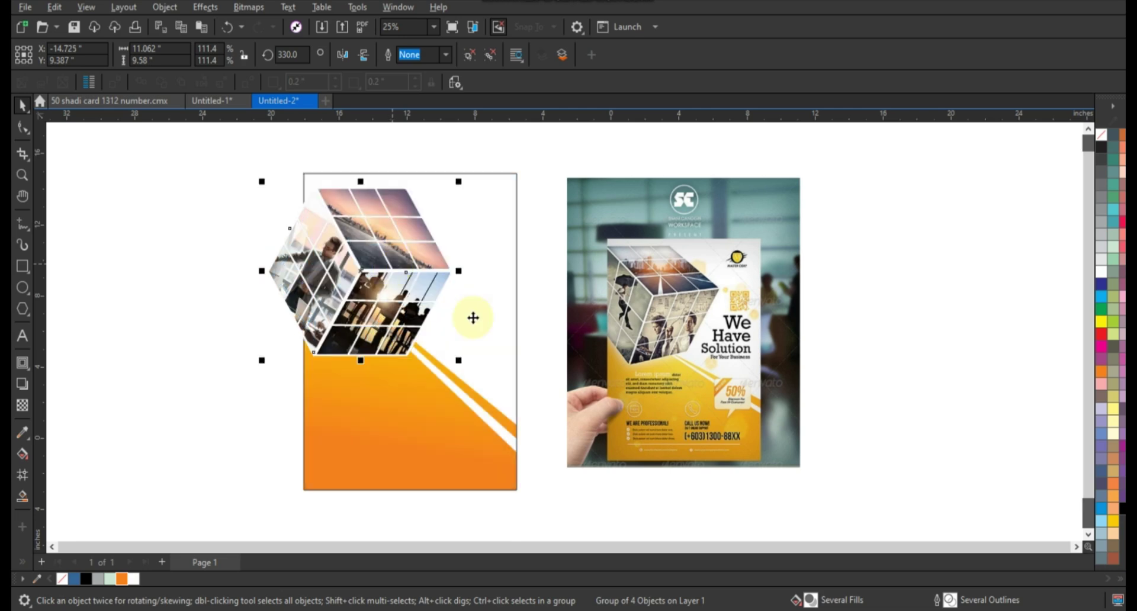
# Rotate the cube slightly further and fine-tune its position above the orange band.
pyautogui.click(472, 331)
pyautogui.moveTo(466, 365); pyautogui.dragTo(464, 342)
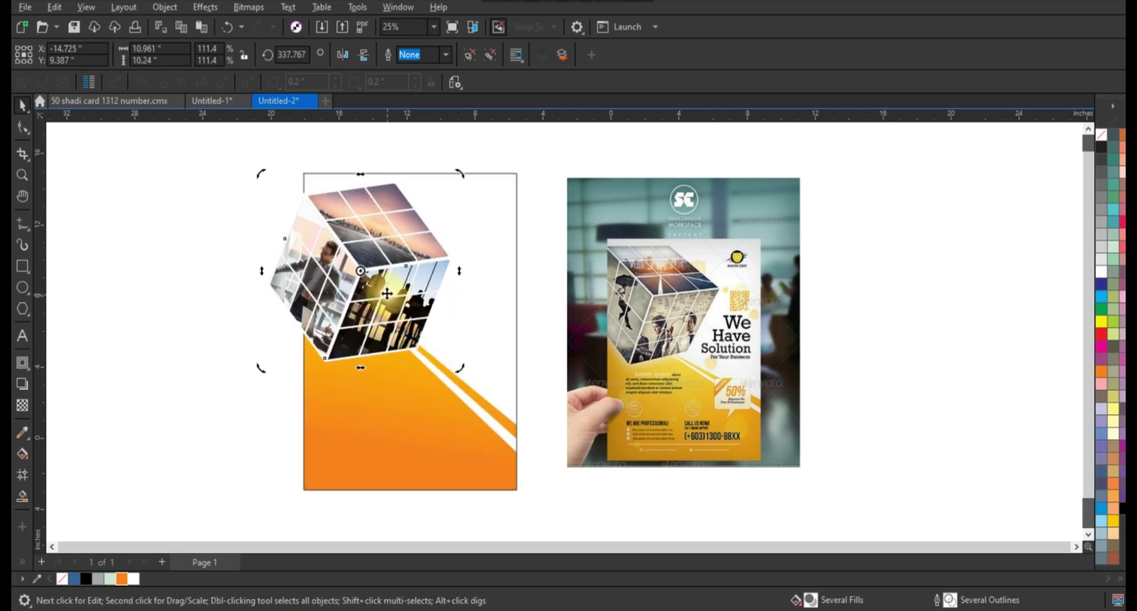
pyautogui.moveTo(388, 297); pyautogui.dragTo(392, 303)
pyautogui.click(274, 317)
pyautogui.scroll(-1, 507, 350)
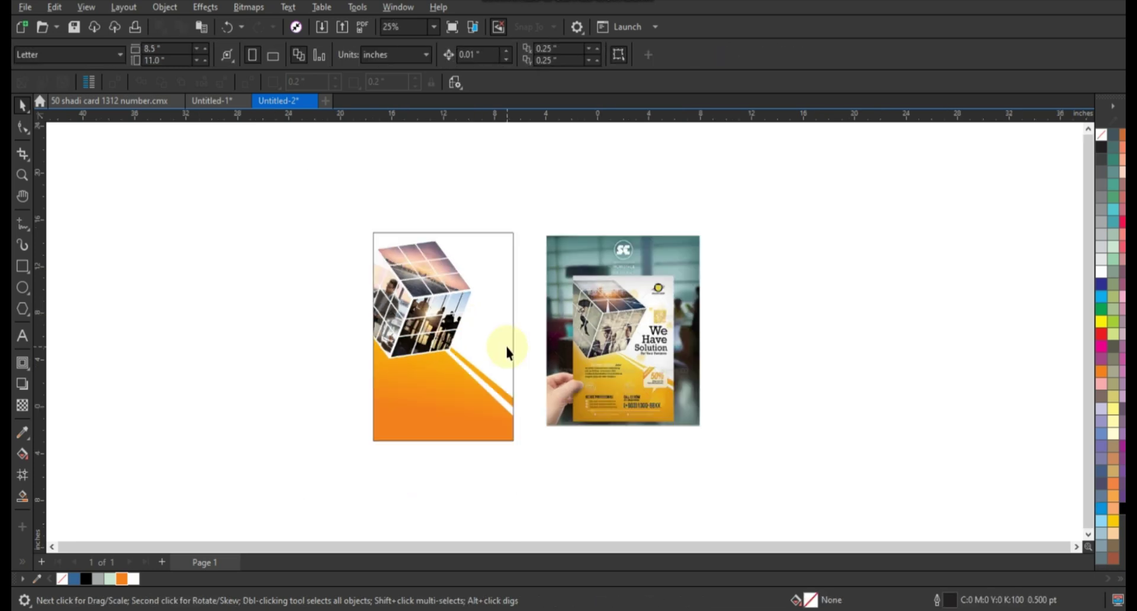
pyautogui.scroll(1, 505, 351)
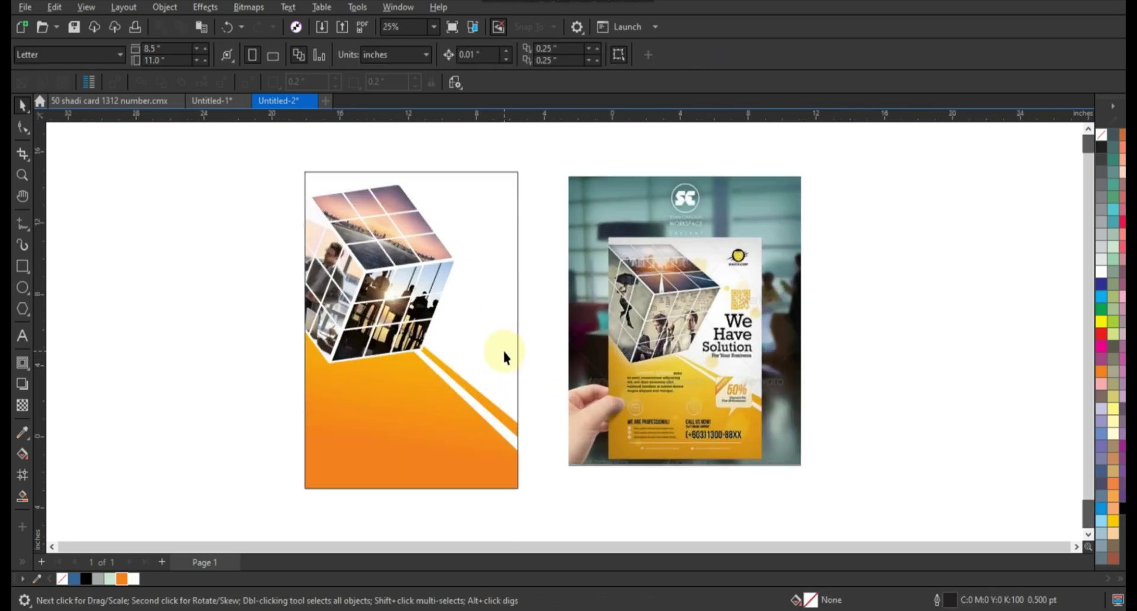
pyautogui.scroll(1, 502, 350)
pyautogui.scroll(-2, 502, 349)
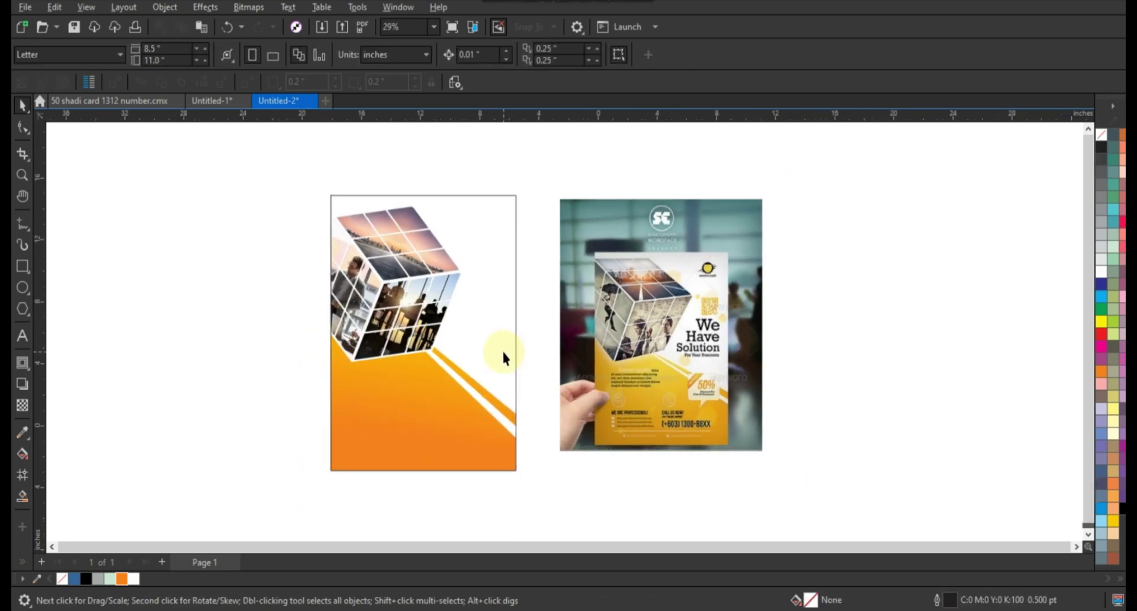